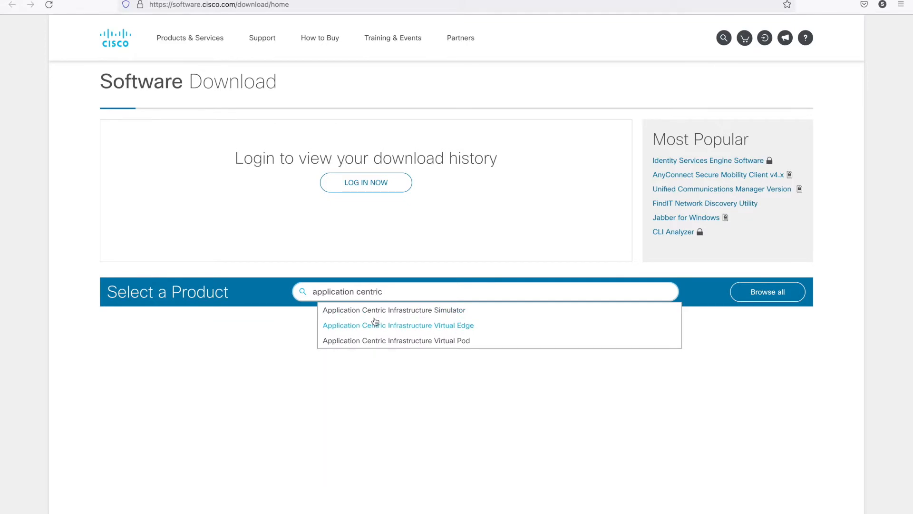
Open the Application Centric Infrastructure Simulator downloads and display the OVA image parts for release 5.2(1g).
left_click(395, 311)
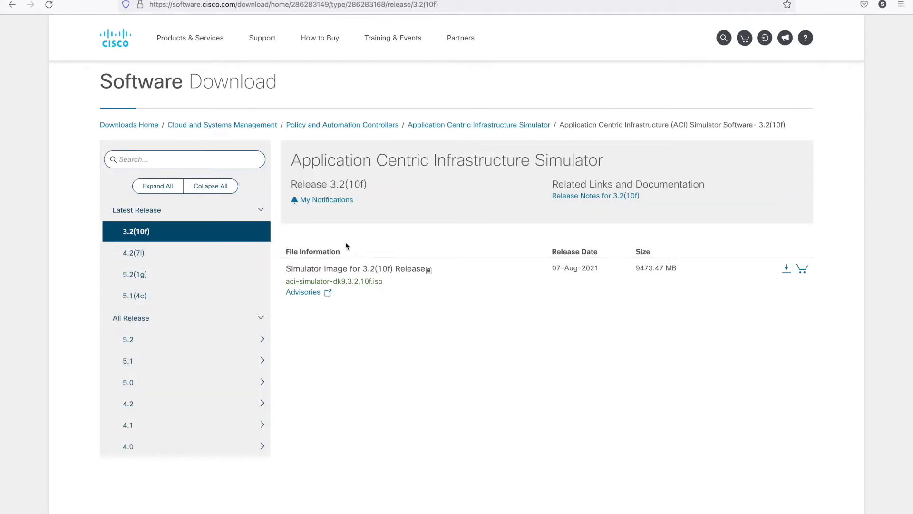
scroll(202, 335, "down", 2)
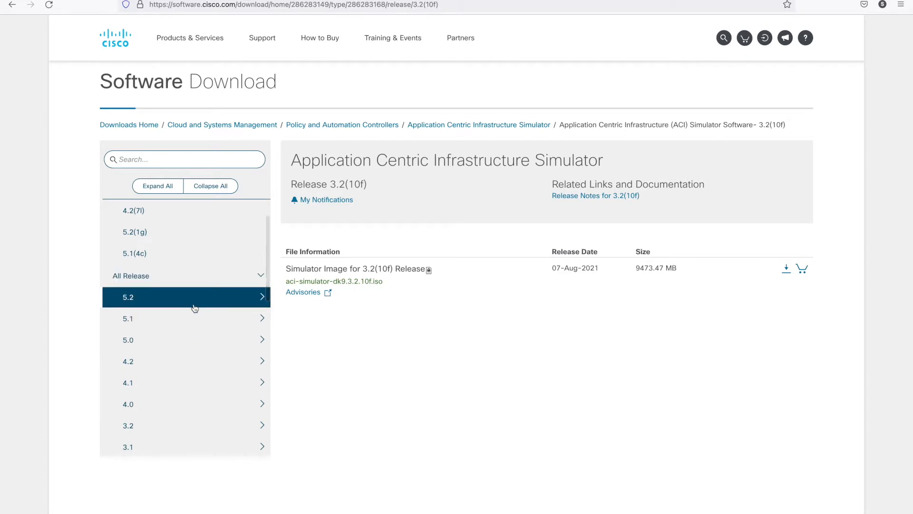
left_click(259, 297)
left_click(213, 326)
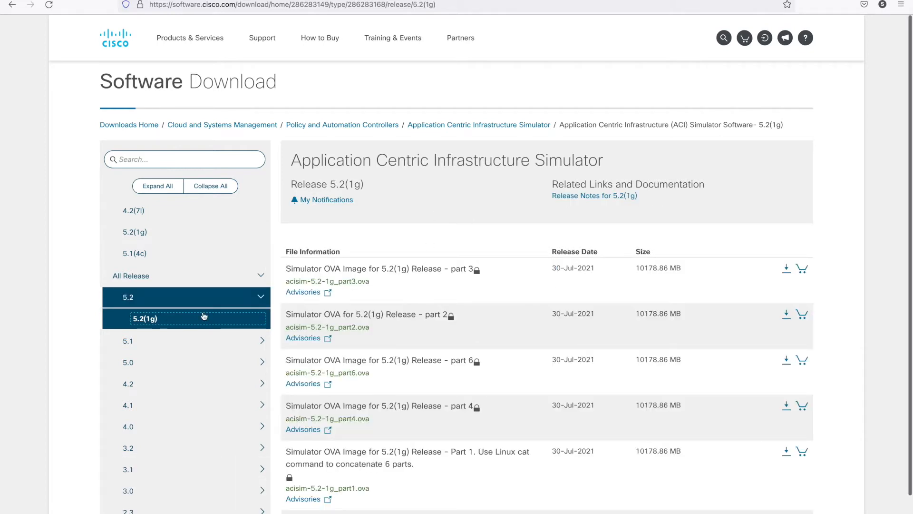
scroll(461, 327, "down", 2)
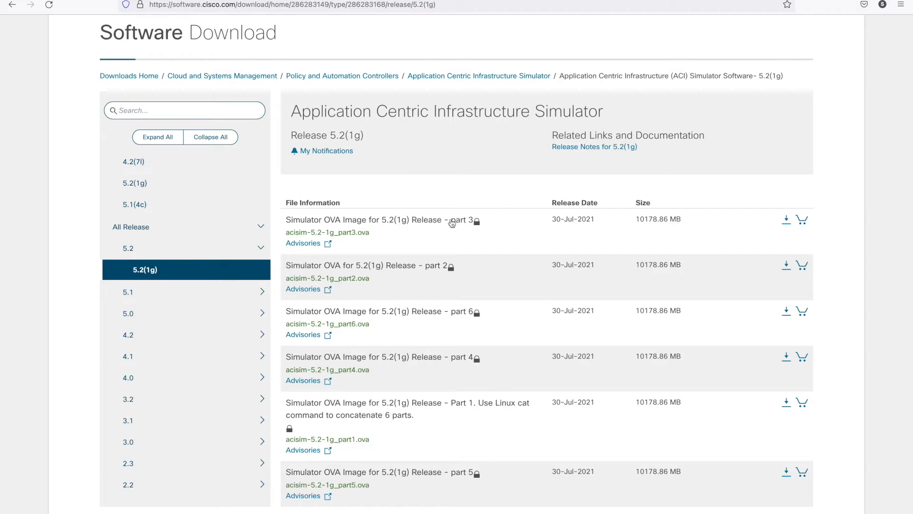
mouse_move(484, 413)
Go to protocoholic.com and open the article "Getting Started with Cisco ACI with ACI Simulator".
left_click(227, 0)
type("protocoholic.com")
key("Return")
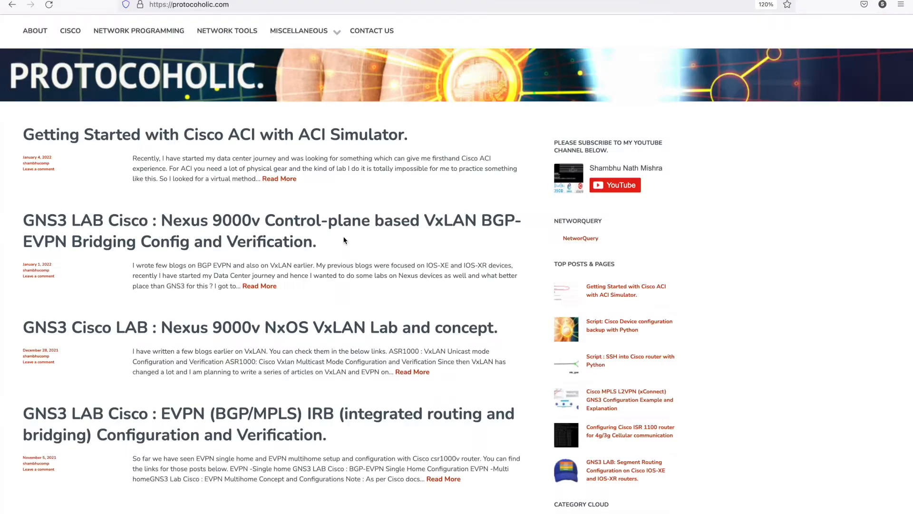
left_click(281, 180)
Read the simulator capabilities table and the STEP-1 instructions for downloading and combining the software parts.
scroll(362, 188, "down", 1)
scroll(360, 188, "down", 20)
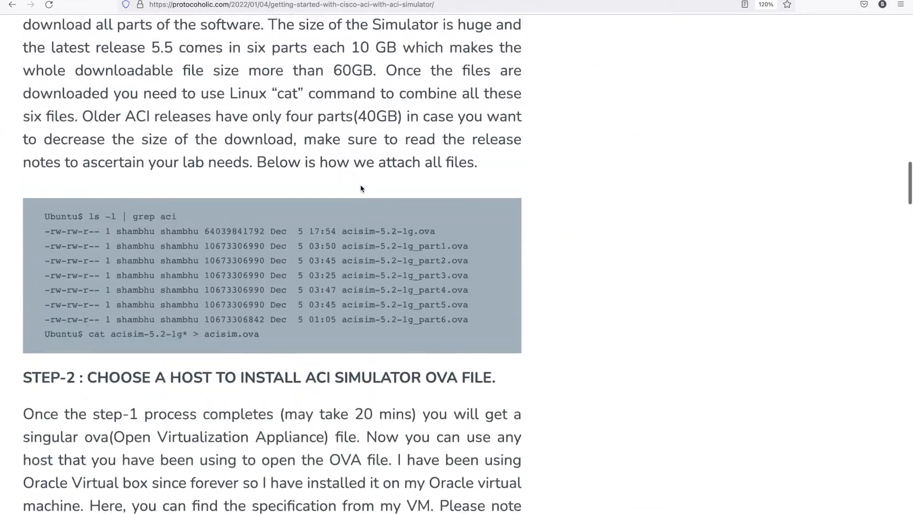
scroll(401, 114, "up", 15)
scroll(401, 114, "up", 10)
scroll(415, 328, "down", 15)
scroll(415, 331, "down", 2)
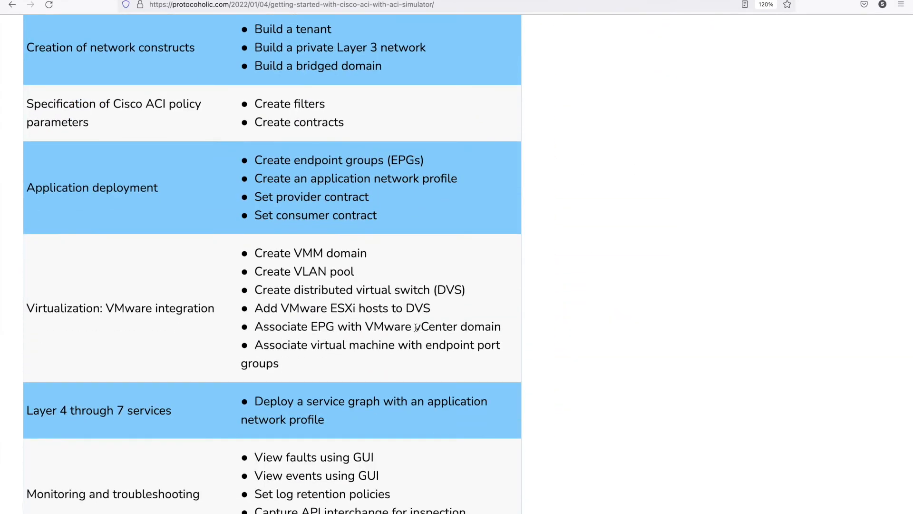
scroll(415, 327, "up", 8)
scroll(415, 327, "down", 20)
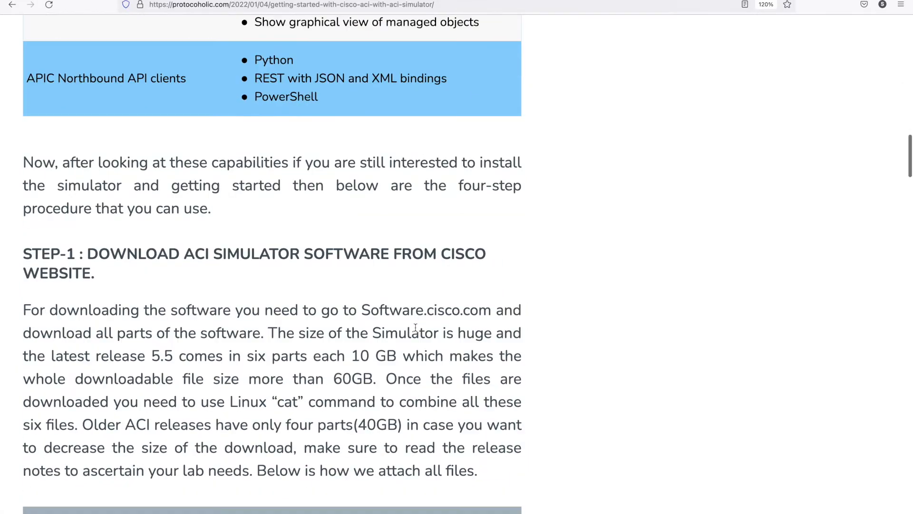
scroll(295, 205, "down", 4)
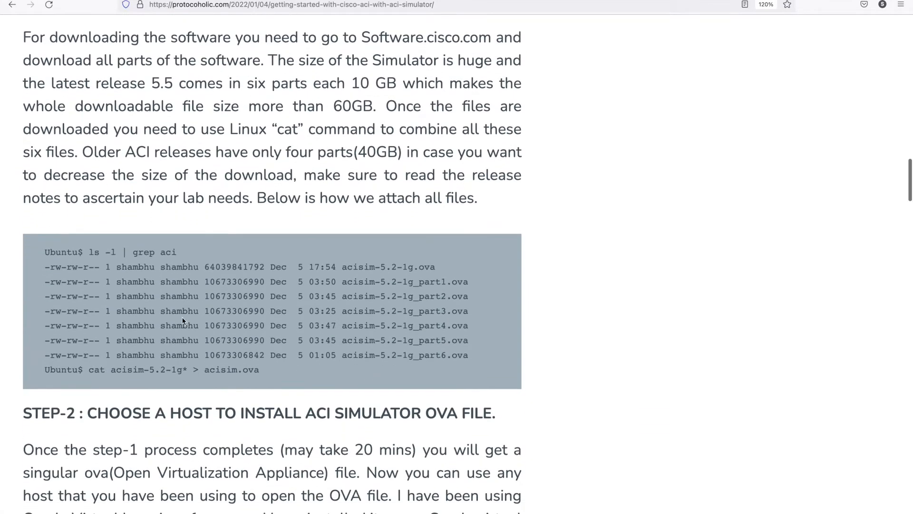
scroll(146, 195, "up", 4)
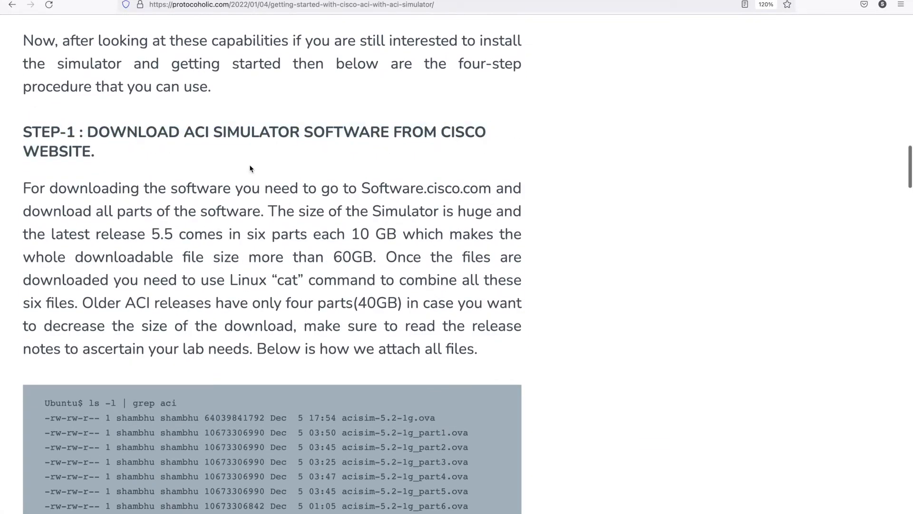
scroll(336, 304, "down", 2)
scroll(336, 306, "down", 5)
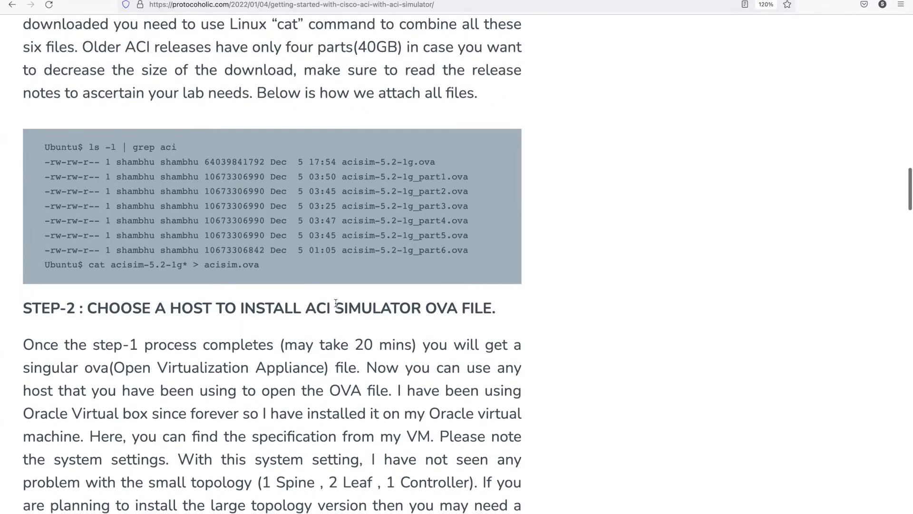
Highlight the listing of acisim-5.2-1g OVA files in the article's STEP-1 code block.
left_click_drag(45, 162, 480, 247)
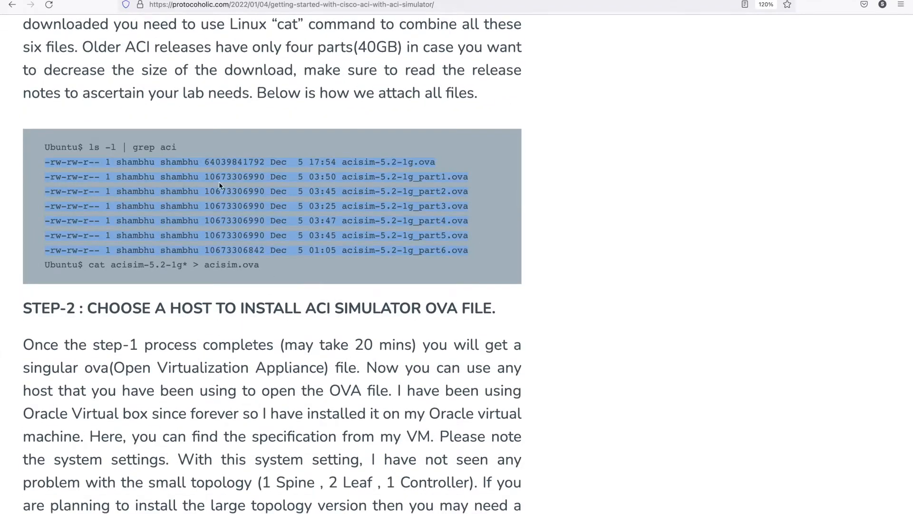
left_click(153, 170)
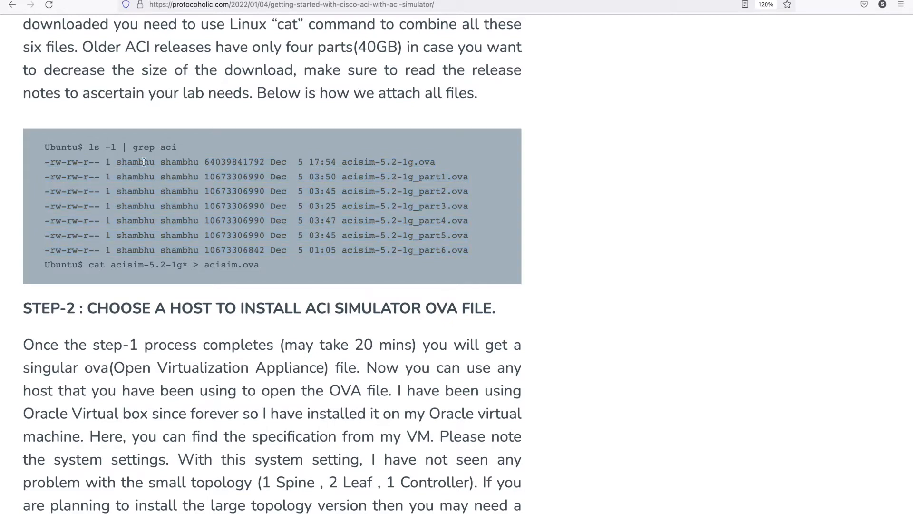
left_click_drag(44, 164, 480, 251)
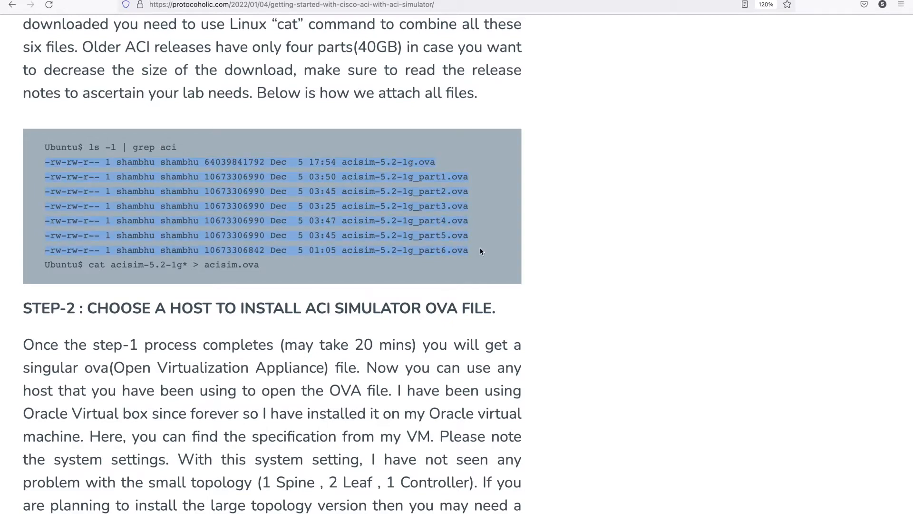
left_click(280, 245)
Highlight the command "cat acisim-5.2-1g* > acisim.ova" and its output file name in the code block.
left_click_drag(90, 266, 263, 270)
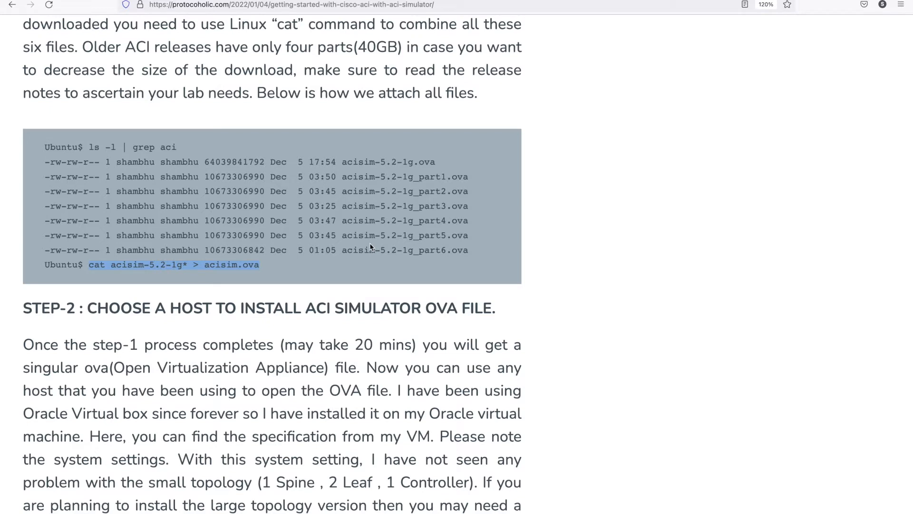
left_click(240, 274)
left_click_drag(205, 265, 237, 266)
double_click(257, 265)
triple_click(257, 265)
left_click(267, 261)
left_click_drag(265, 265, 203, 267)
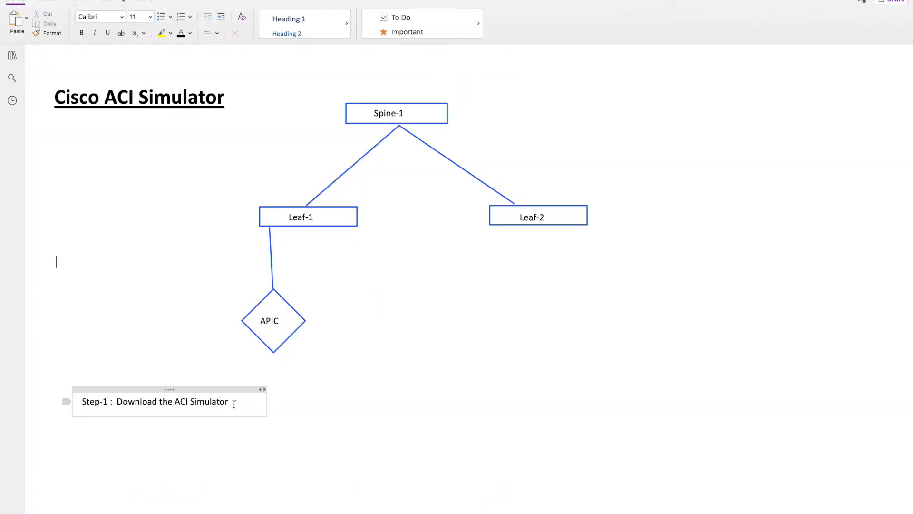
In the OneNote page, add the line "Step-2 : Concatenate downloaded files." below Step-1, correcting the misspelled "downloaded".
left_click(117, 408)
left_click_drag(115, 407, 234, 402)
left_click(234, 402)
key("Return")
type("Step-2 :  Concatenate d")
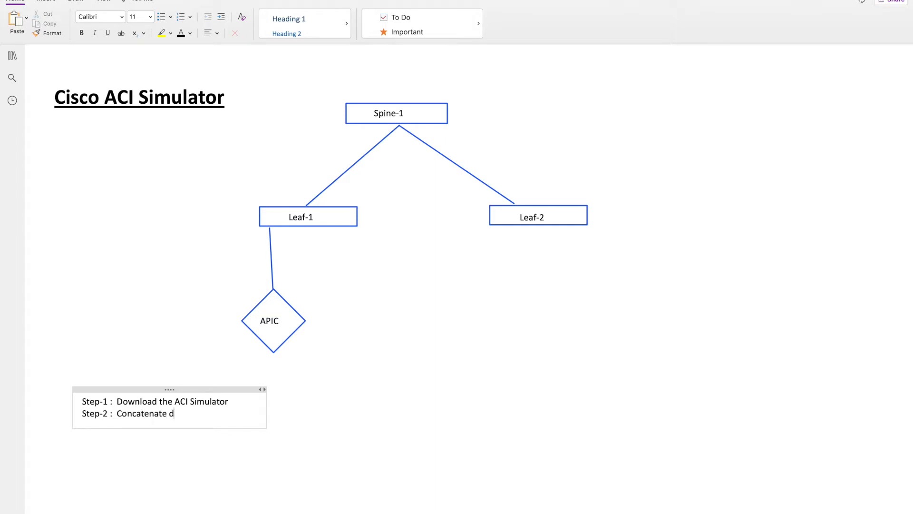
type("ownlaoded files.")
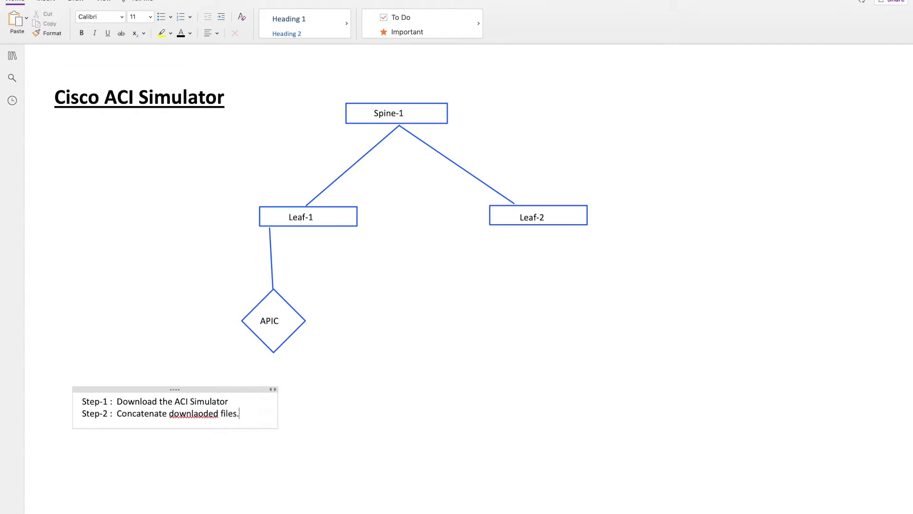
key("Return")
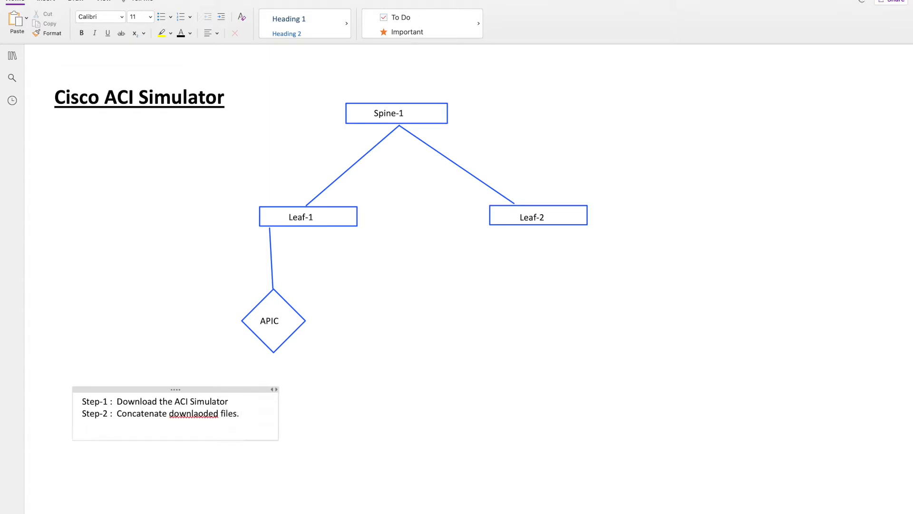
right_click(200, 416)
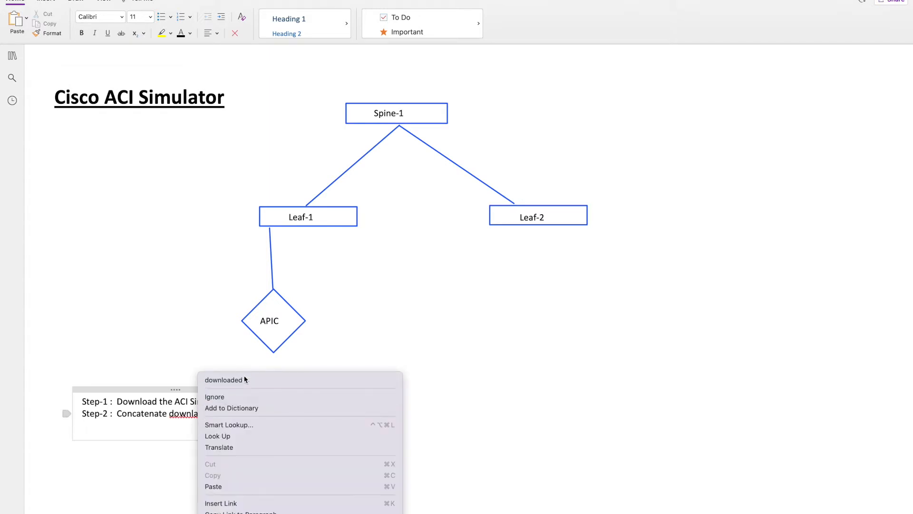
left_click(243, 380)
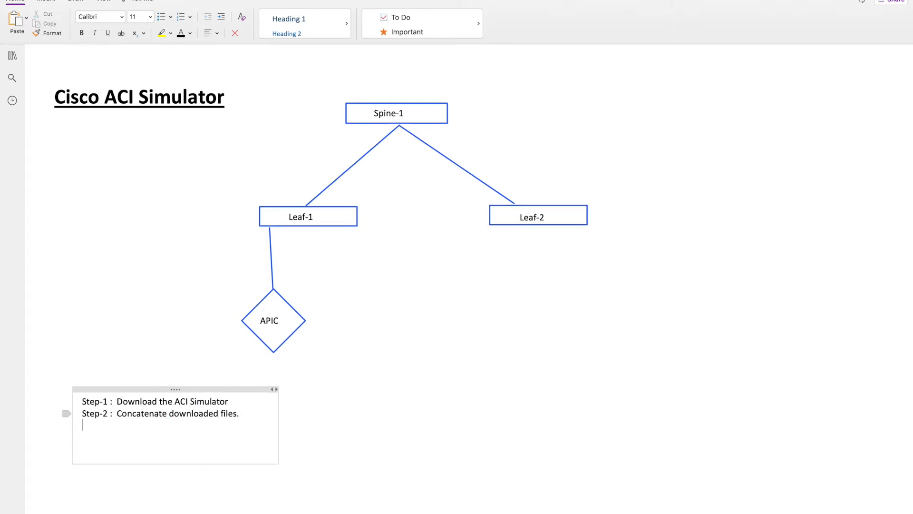
Add the line "Step-3 : Installing the OVA file." to the list of steps.
type("Step-3 : Installing the OVA file.")
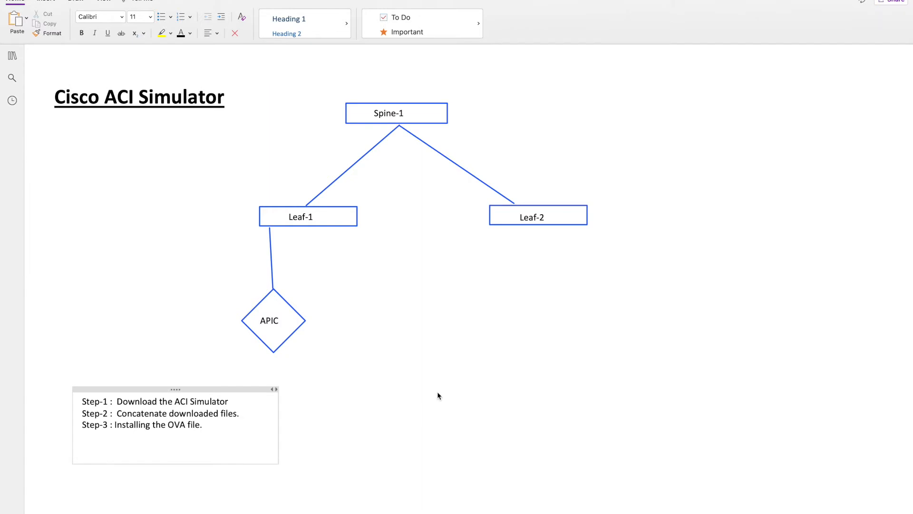
Switch back to the article in the browser and examine the STEP-2 virtual machine settings, enlarging the screenshot.
key("ctrl+Right")
scroll(437, 392, "down", 1)
scroll(437, 392, "down", 10)
scroll(437, 392, "up", 6)
scroll(248, 366, "down", 2)
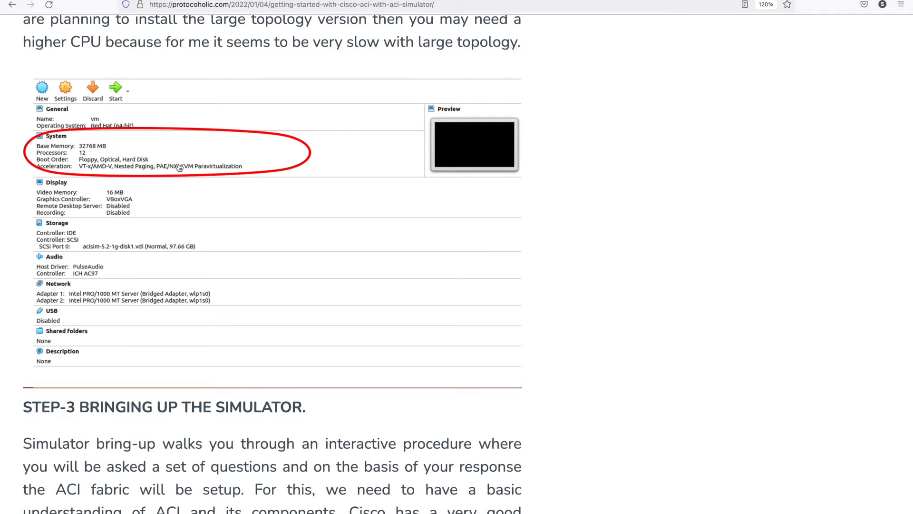
scroll(179, 167, "up", 1)
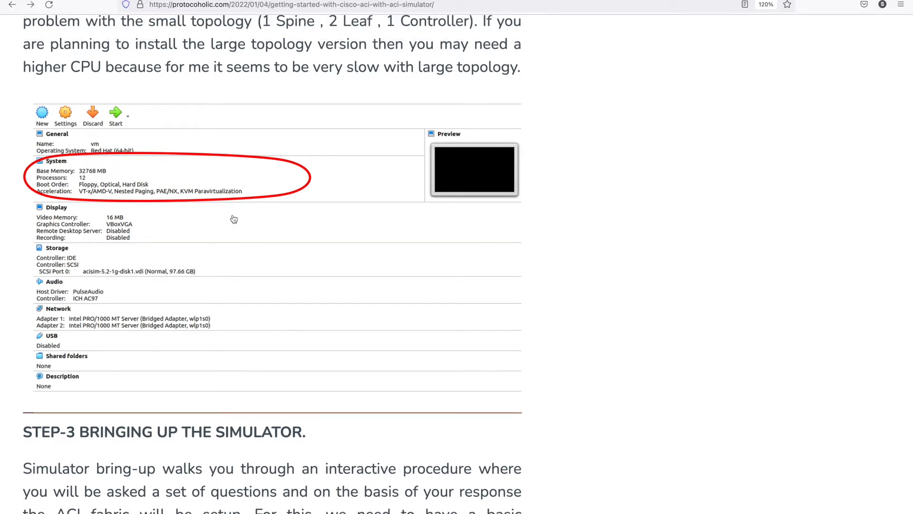
left_click(263, 280)
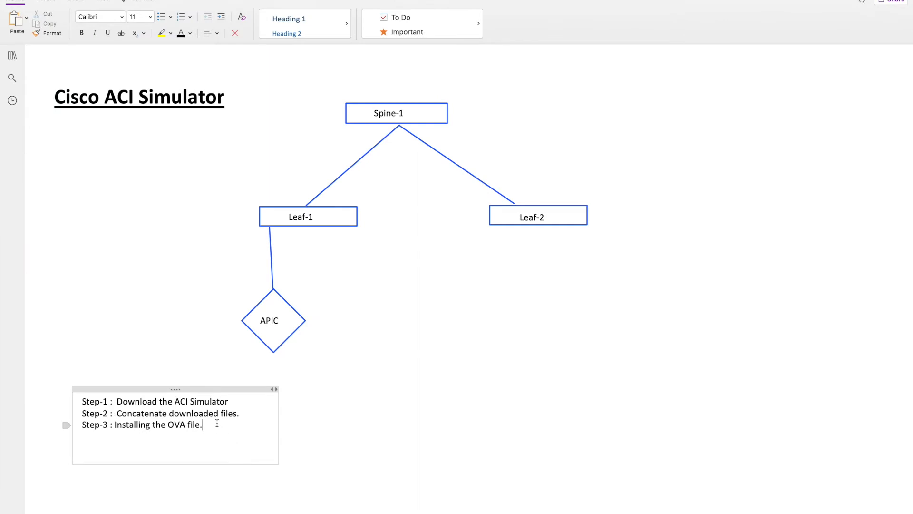
Return to the OneNote page and start a new line "Step-4 :" below Step-3.
triple_click(217, 423)
left_click(227, 425)
key("Return")
type("Step")
type("-4 :")
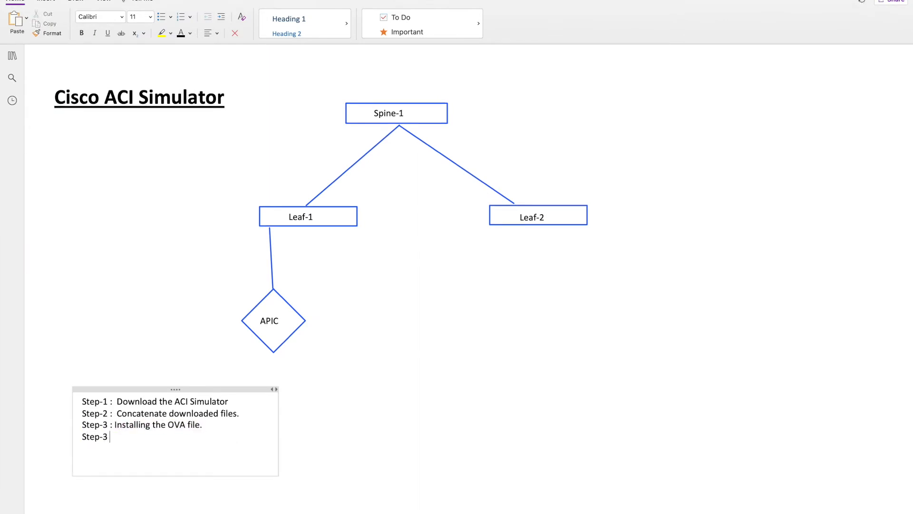
Move the steps list to the empty area beside the Spine-1 box and set its text size to 16.
left_click_drag(233, 389, 780, 102)
key("ctrl+a")
left_click(151, 17)
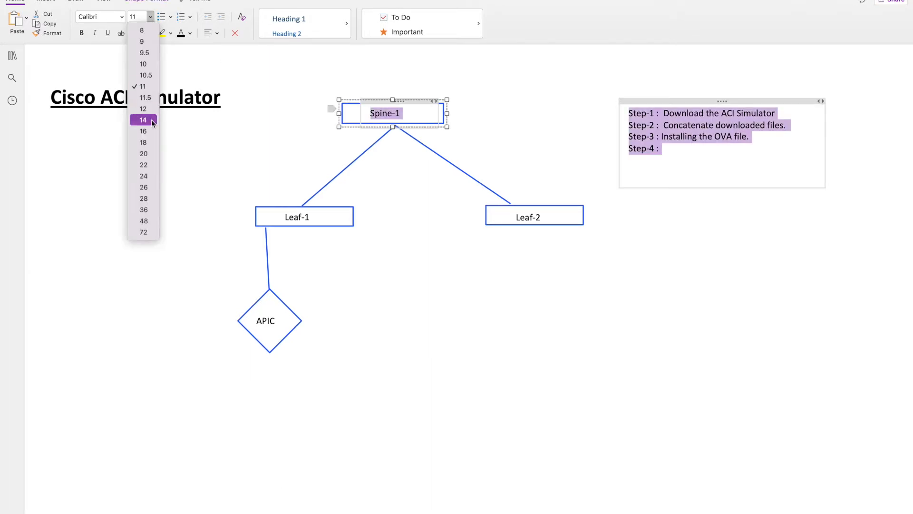
left_click(139, 118)
left_click(732, 307)
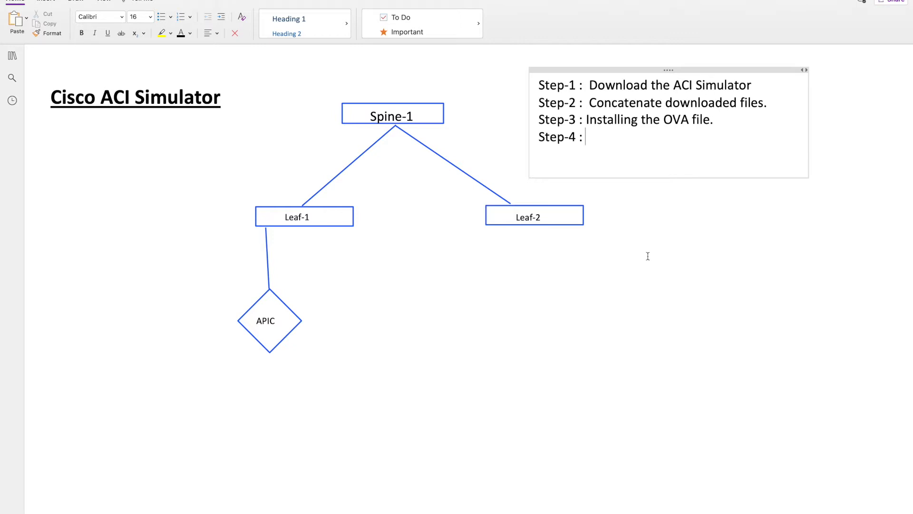
Complete the Step-4 line with "Initializing the OVA file." and add an empty line below it.
type("Initializing the OVA f")
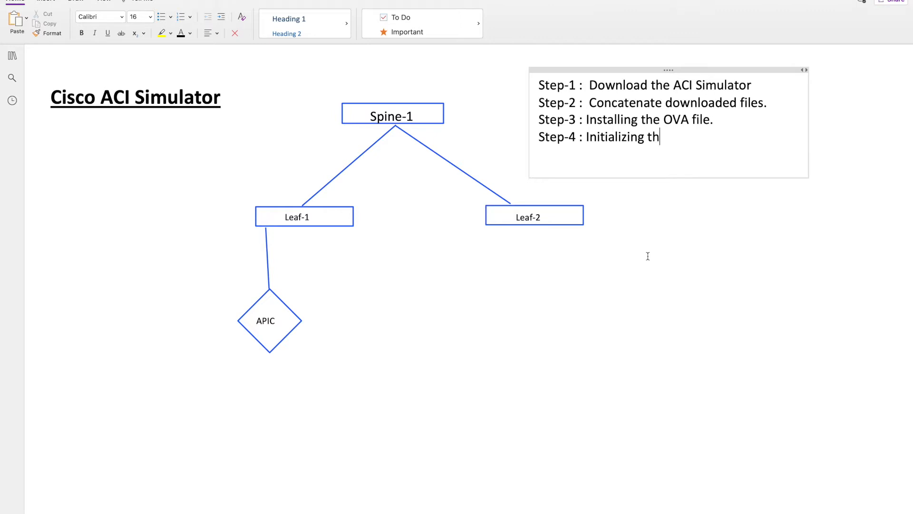
type("ile.")
key("Return")
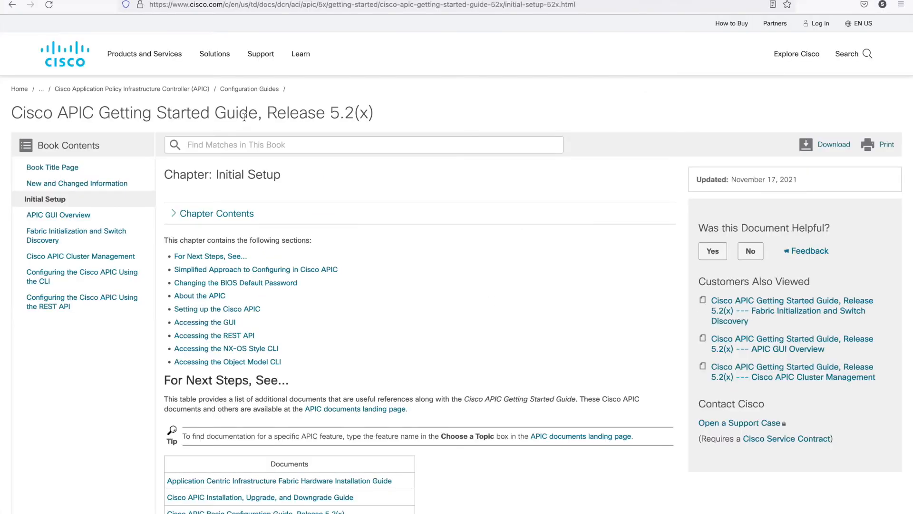
Switch to the Cisco APIC Getting Started Guide, Release 5.2(x) in the browser and locate the Setup for Active APIC table.
triple_click(244, 116)
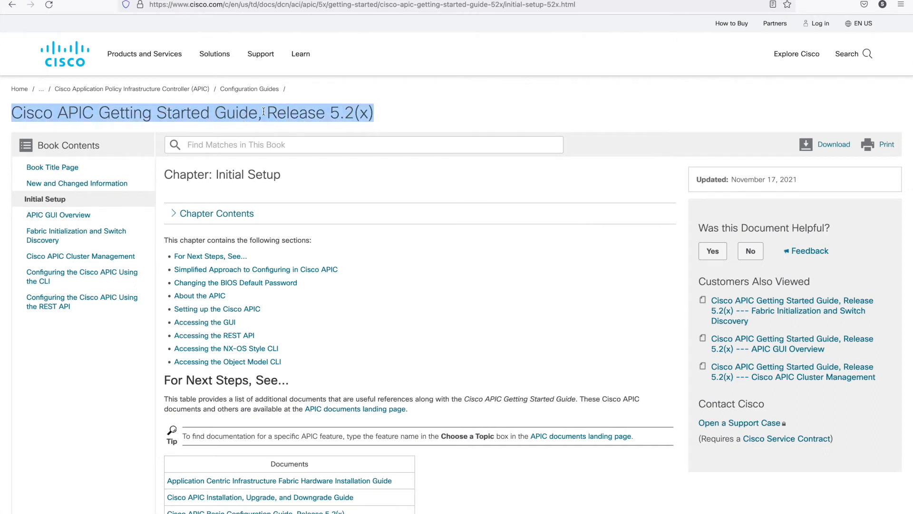
triple_click(399, 112)
left_click(452, 113)
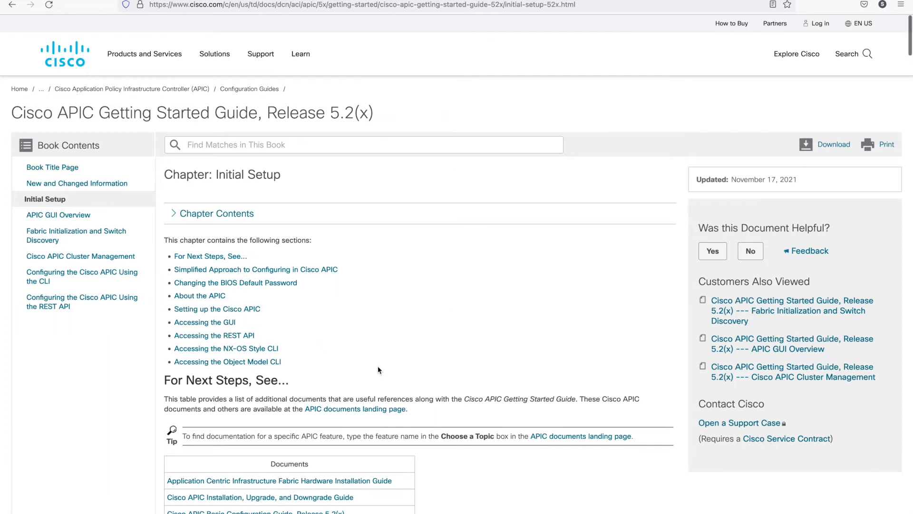
scroll(378, 370, "down", 15)
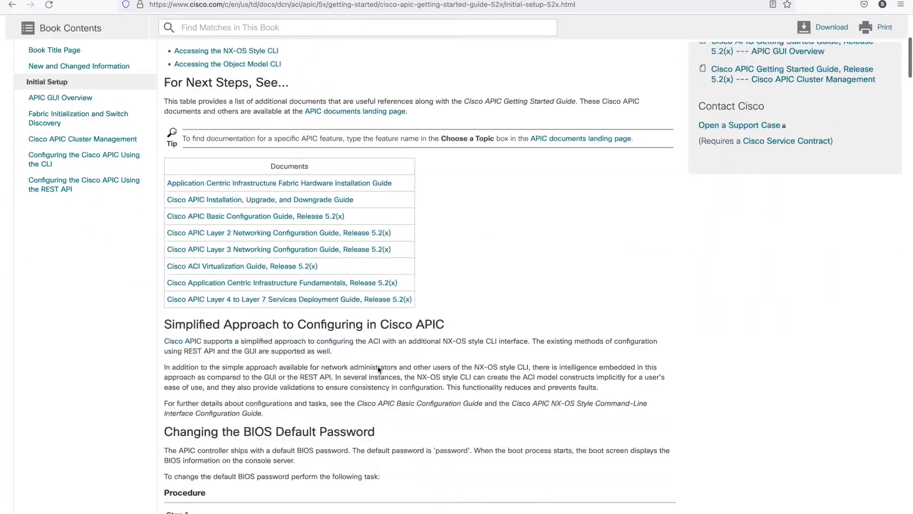
scroll(378, 369, "down", 20)
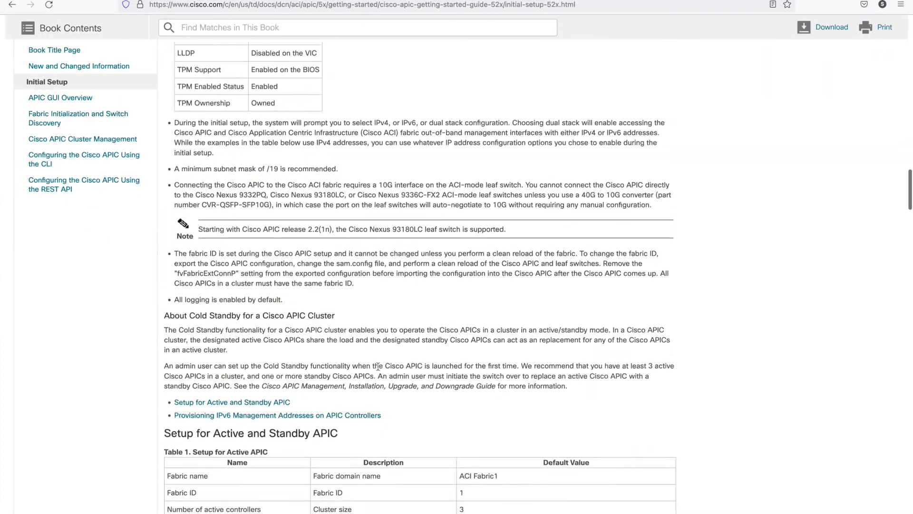
scroll(378, 367, "up", 1)
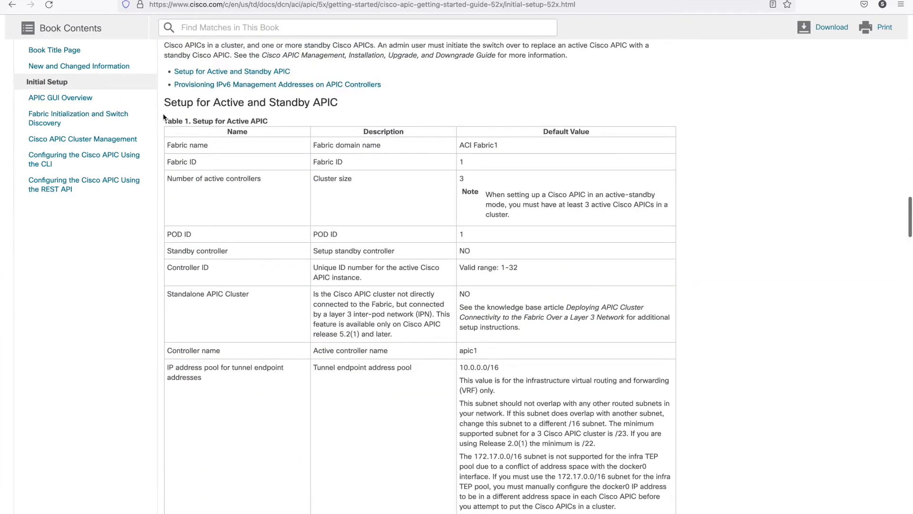
Examine the Setup for Active APIC table: its column headings, fabric name, fabric ID, number of active controllers and POD ID rows.
left_click_drag(164, 102, 330, 105)
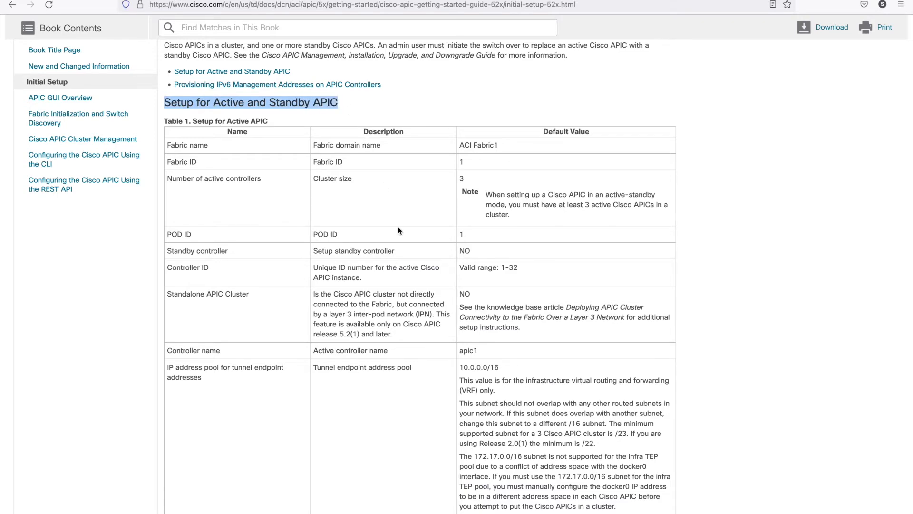
scroll(399, 230, "up", 1)
scroll(398, 230, "down", 4)
scroll(399, 231, "up", 3)
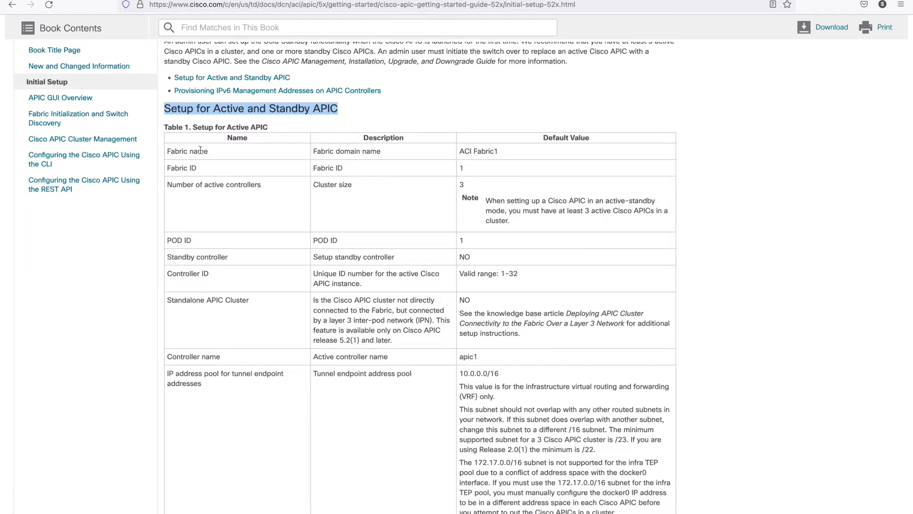
left_click_drag(203, 142, 471, 141)
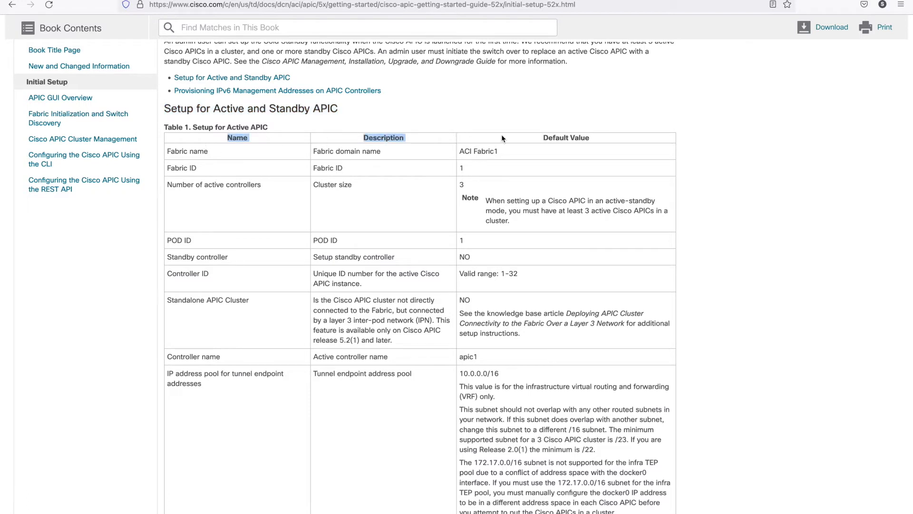
left_click(614, 142)
left_click_drag(573, 136, 188, 142)
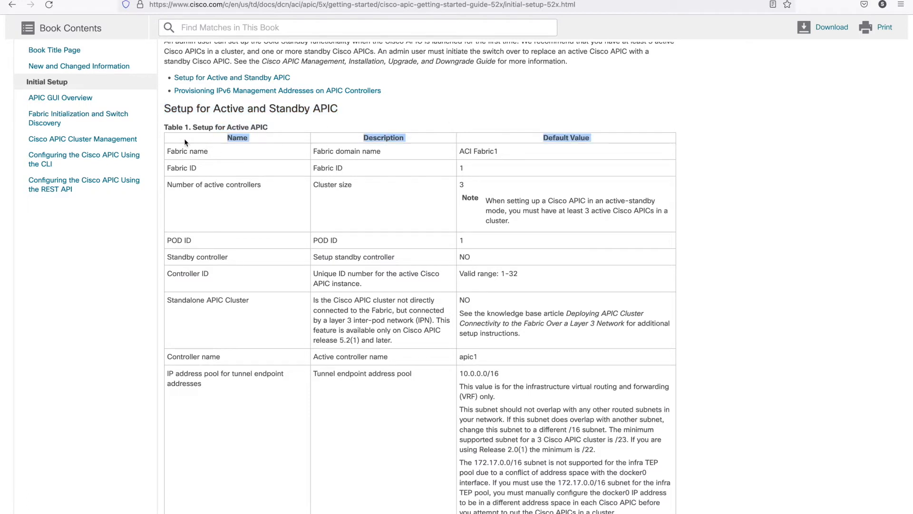
left_click(267, 159)
left_click_drag(165, 151, 221, 151)
left_click_drag(167, 169, 255, 183)
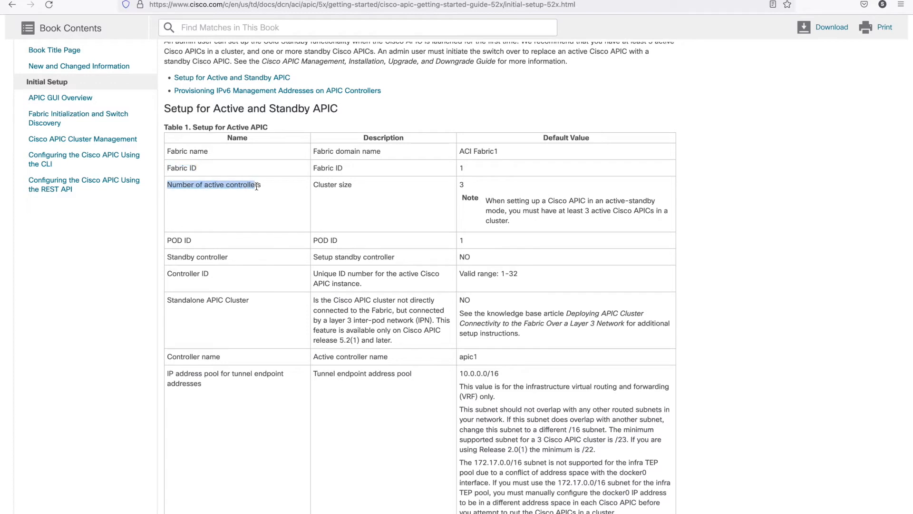
left_click(169, 240)
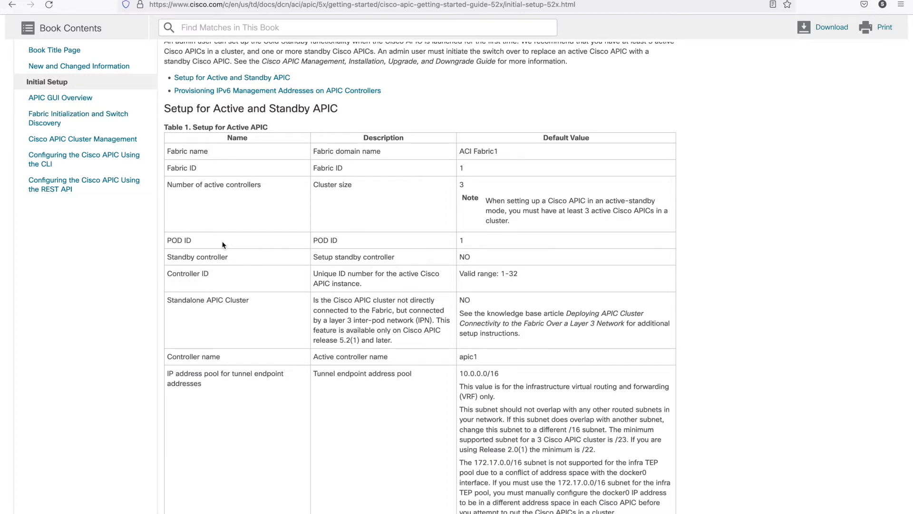
scroll(222, 245, "up", 4)
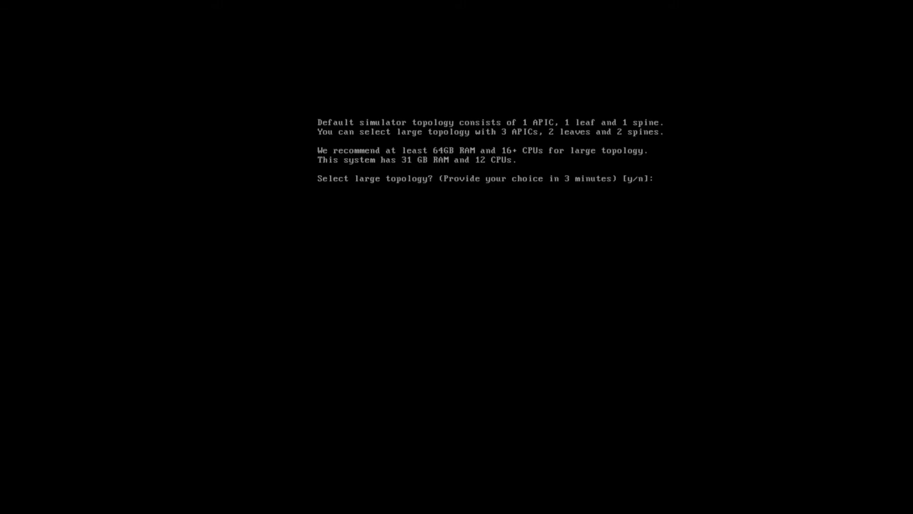
In the simulator console, decline the large topology and accept the default fabric name ACI Fabric1 and fabric ID 1.
type("n")
key("Return")
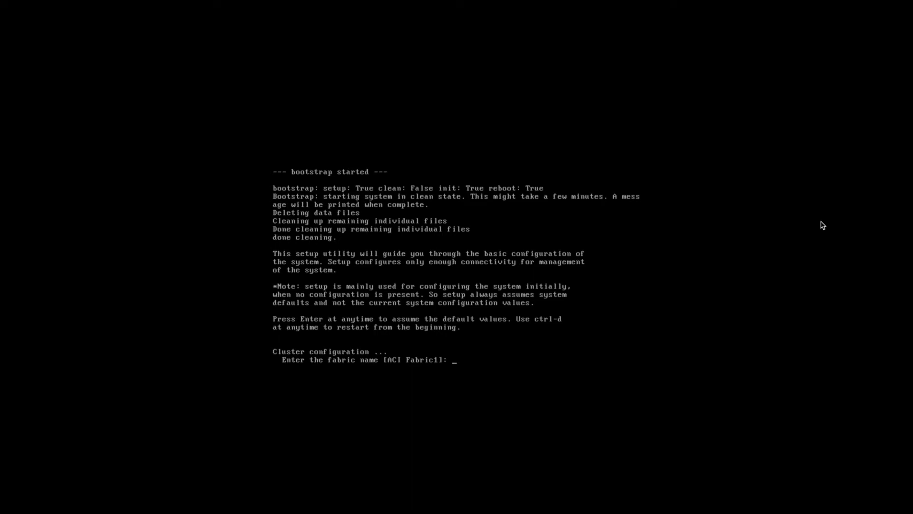
key("Return")
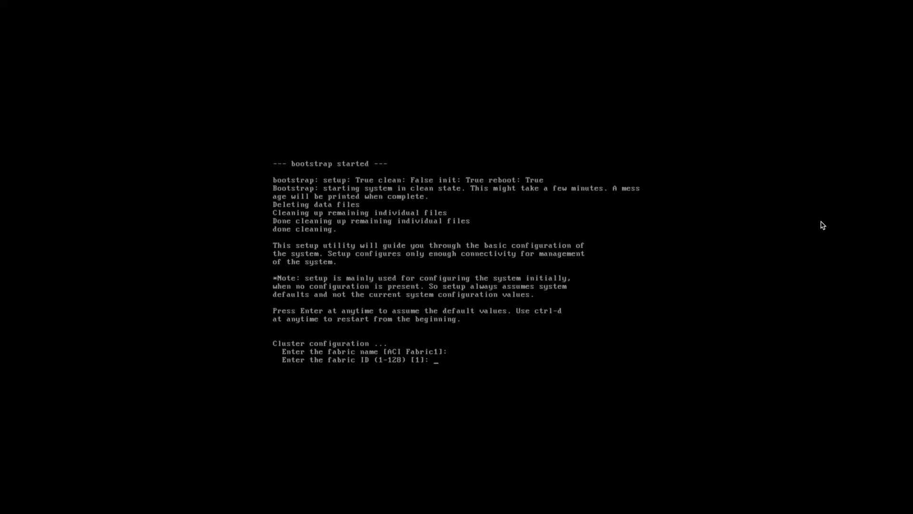
key("Return")
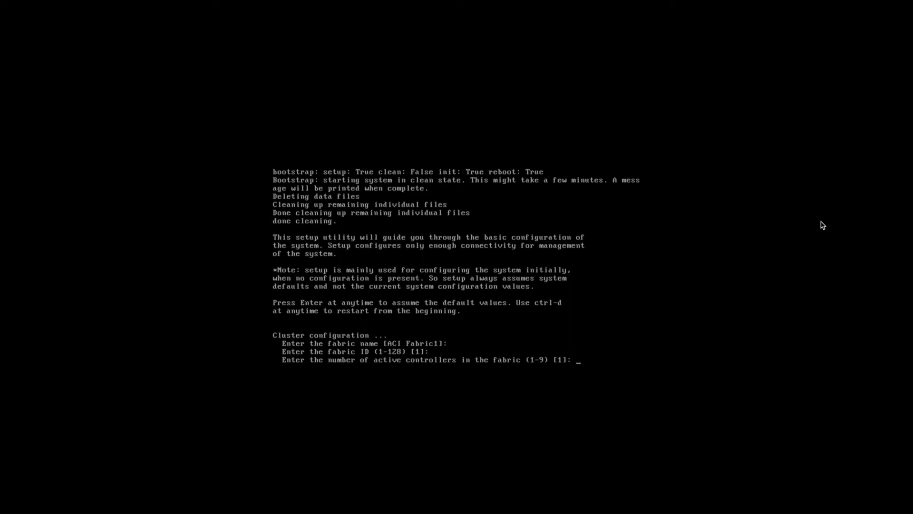
Accept the cluster defaults of 1 active controller, NO for standby controller, and controller ID 1.
key("Return")
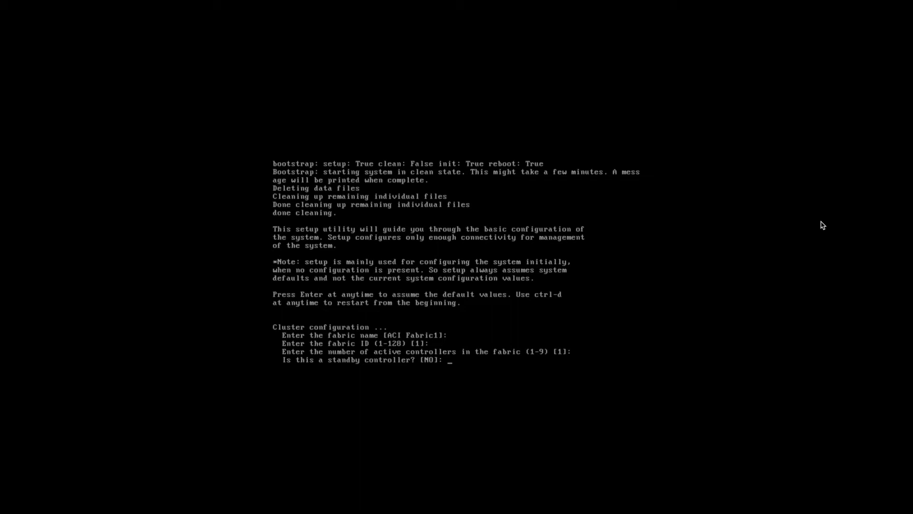
key("Return")
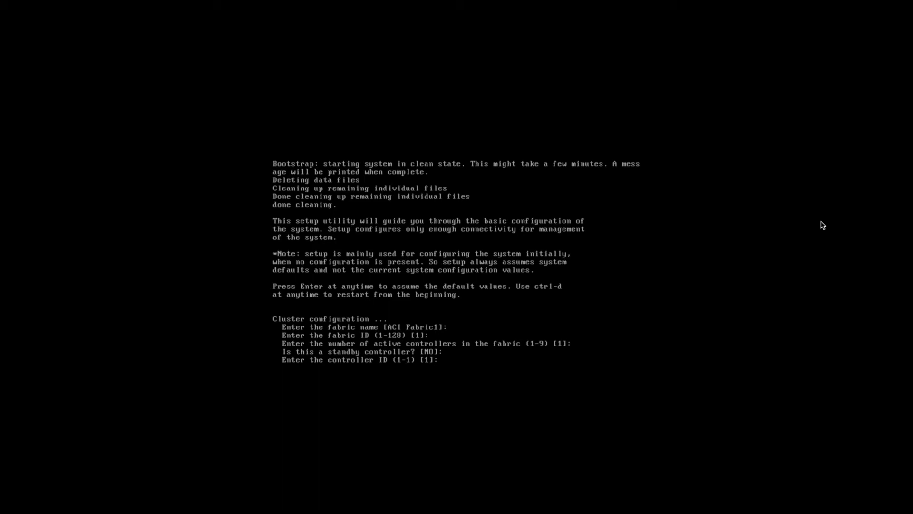
key("Return")
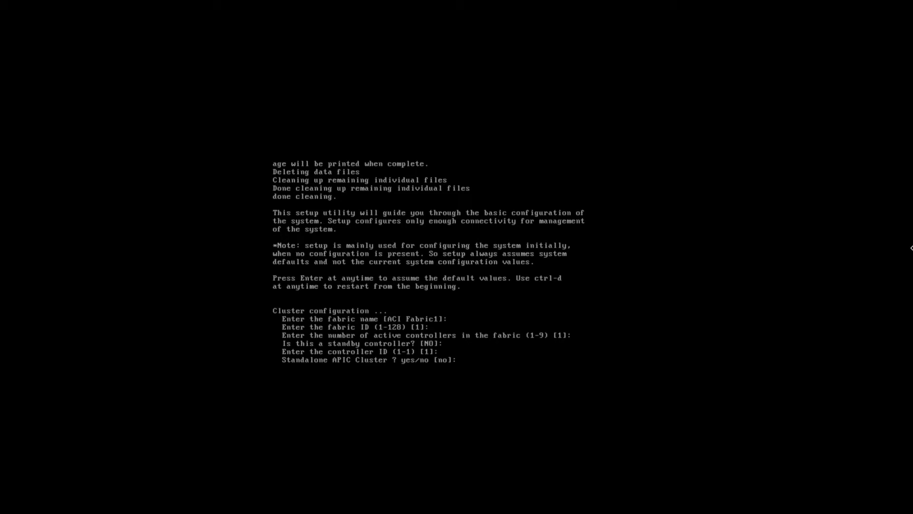
Switch to the OneNote page and handwrite "APIC Cluster" in blue ink beside a vertical line to the right of the Spine-1 box.
mouse_move(505, 297)
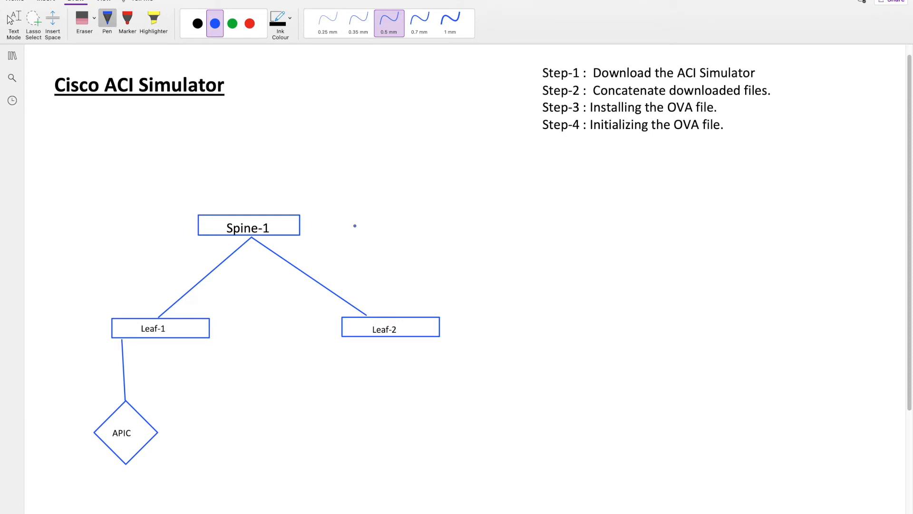
left_click_drag(486, 169, 477, 262)
mouse_move(499, 222)
left_mouse_down()
mouse_move(515, 222)
mouse_move(513, 212)
left_mouse_up()
mouse_move(523, 223)
left_mouse_down()
mouse_move(530, 211)
mouse_move(544, 220)
mouse_move(580, 214)
left_mouse_up()
mouse_move(517, 236)
left_mouse_down()
mouse_move(516, 254)
mouse_move(527, 252)
left_mouse_up()
left_click_drag(533, 240, 546, 250)
mouse_move(563, 239)
left_mouse_down()
mouse_move(553, 252)
mouse_move(568, 248)
left_mouse_up()
left_click_drag(568, 243, 603, 247)
left_click_drag(605, 243, 627, 243)
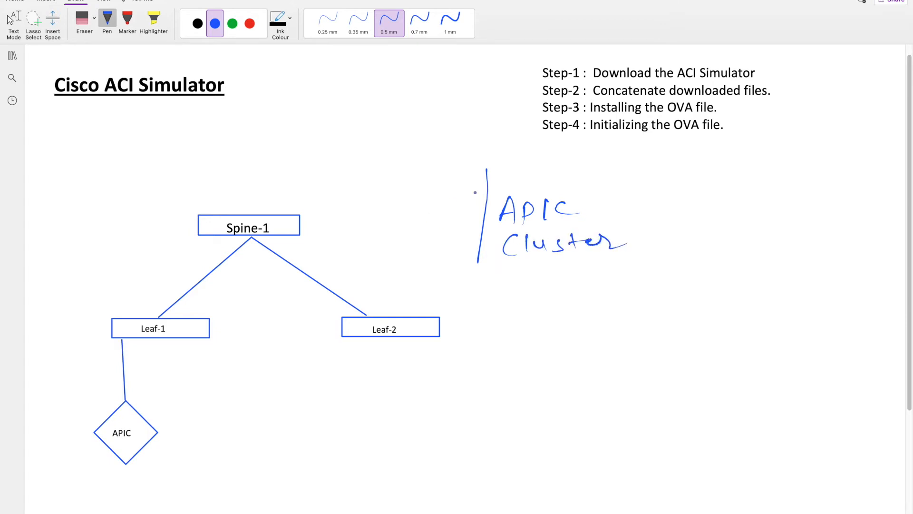
Turn the vertical line beside the "APIC Cluster" label into a narrow upright bar filled with diagonal hatching.
mouse_move(487, 167)
left_mouse_down()
mouse_move(455, 215)
mouse_move(451, 266)
mouse_move(478, 266)
left_mouse_up()
left_click_drag(475, 175, 463, 208)
left_click_drag(478, 196, 463, 233)
mouse_move(478, 222)
left_mouse_down()
mouse_move(460, 247)
mouse_move(464, 257)
left_mouse_up()
left_click_drag(475, 252, 459, 266)
mouse_move(468, 174)
left_mouse_down()
mouse_move(458, 251)
mouse_move(476, 240)
left_mouse_up()
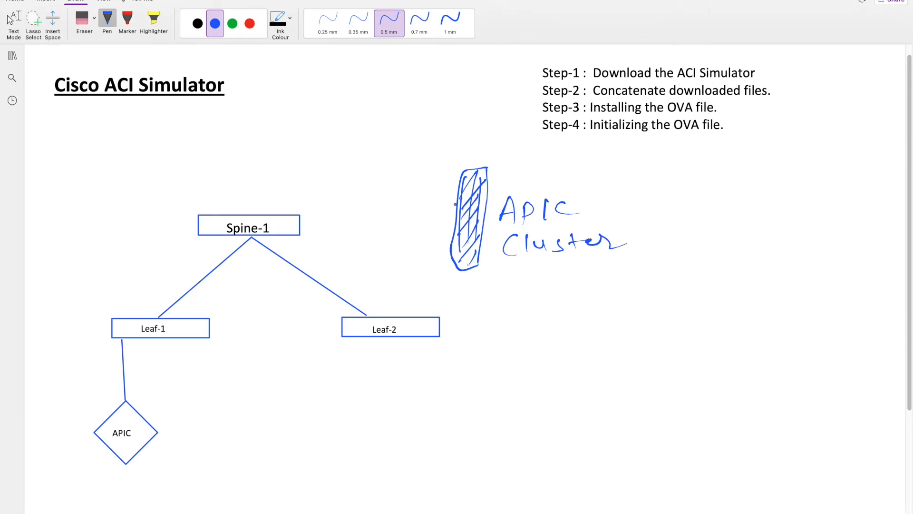
Draw a router circle and a cloud labelled "IPN" linking the hatched bar to the Spine-1 box.
mouse_move(456, 202)
left_mouse_down()
mouse_move(407, 208)
mouse_move(424, 185)
mouse_move(428, 216)
mouse_move(417, 217)
left_mouse_up()
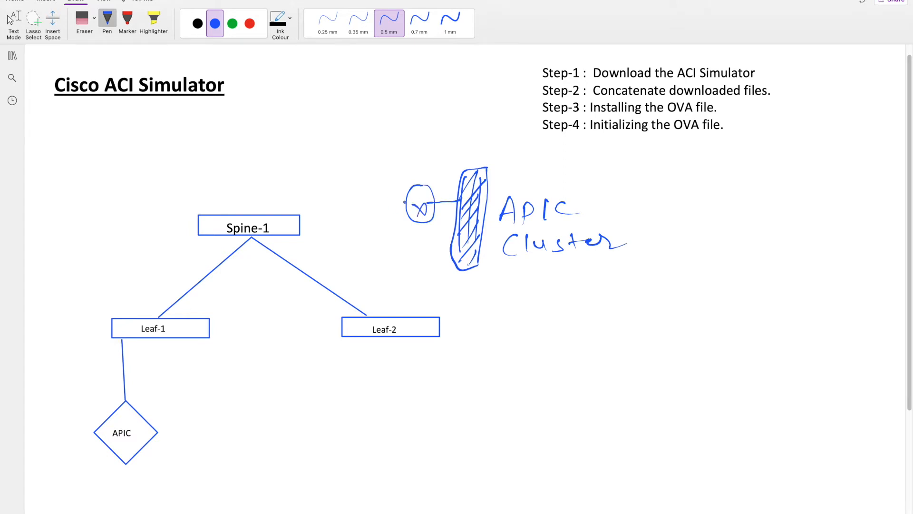
mouse_move(404, 202)
left_mouse_down()
mouse_move(376, 199)
mouse_move(383, 205)
mouse_move(361, 176)
left_mouse_up()
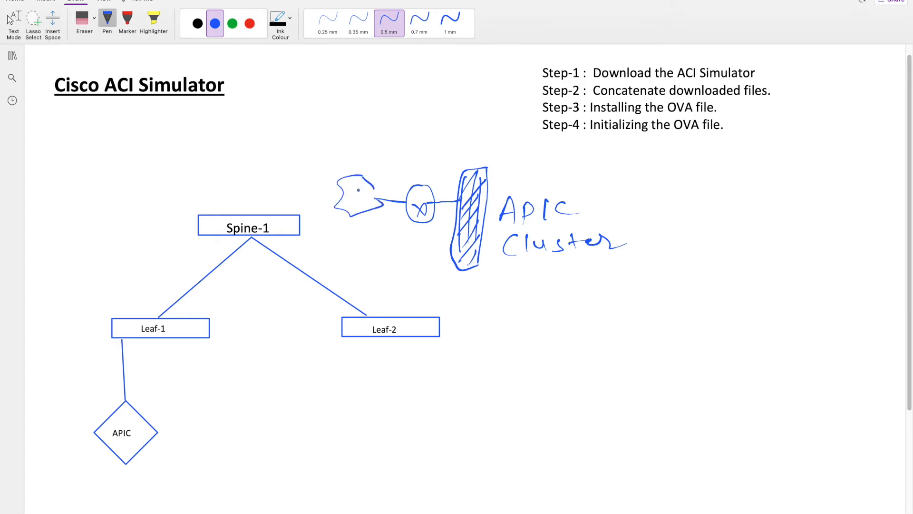
left_click_drag(287, 215, 334, 187)
mouse_move(348, 193)
left_mouse_down()
mouse_move(349, 210)
mouse_move(369, 187)
mouse_move(375, 208)
left_mouse_up()
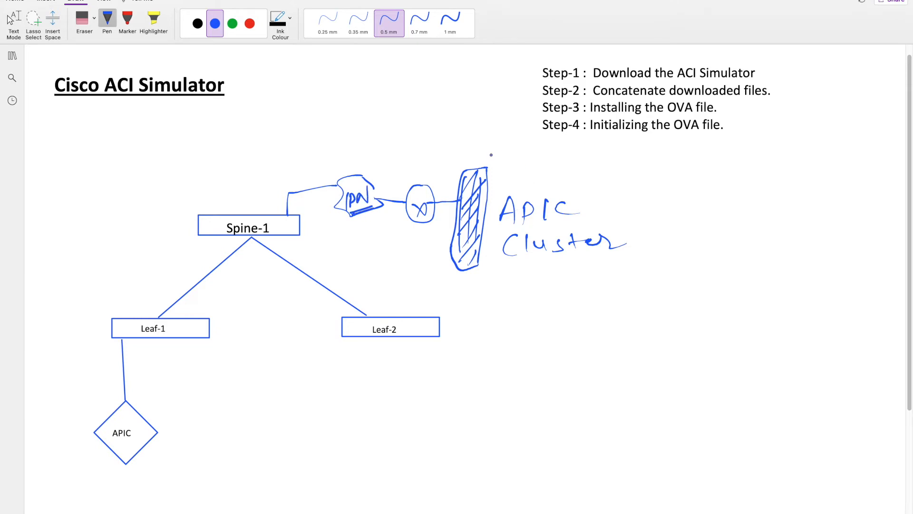
Handwrite "POD-0" above the "APIC Cluster" label and enclose both in a hand-drawn box.
mouse_move(488, 149)
left_mouse_down()
mouse_move(480, 266)
mouse_move(492, 152)
mouse_move(514, 176)
mouse_move(521, 168)
mouse_move(572, 169)
left_mouse_up()
mouse_move(576, 162)
left_mouse_down()
mouse_move(573, 179)
mouse_move(577, 161)
left_mouse_up()
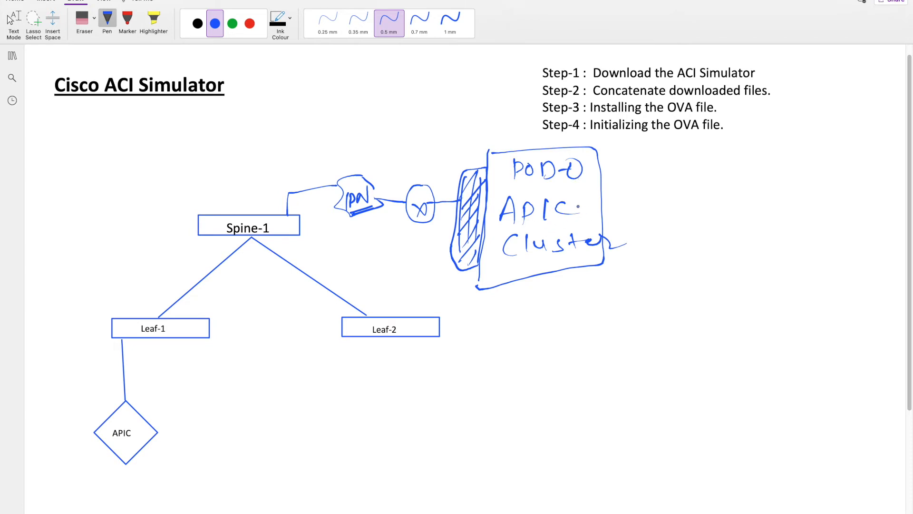
mouse_move(570, 207)
left_mouse_down()
mouse_move(702, 207)
mouse_move(825, 191)
left_mouse_up()
left_click_drag(747, 210, 812, 213)
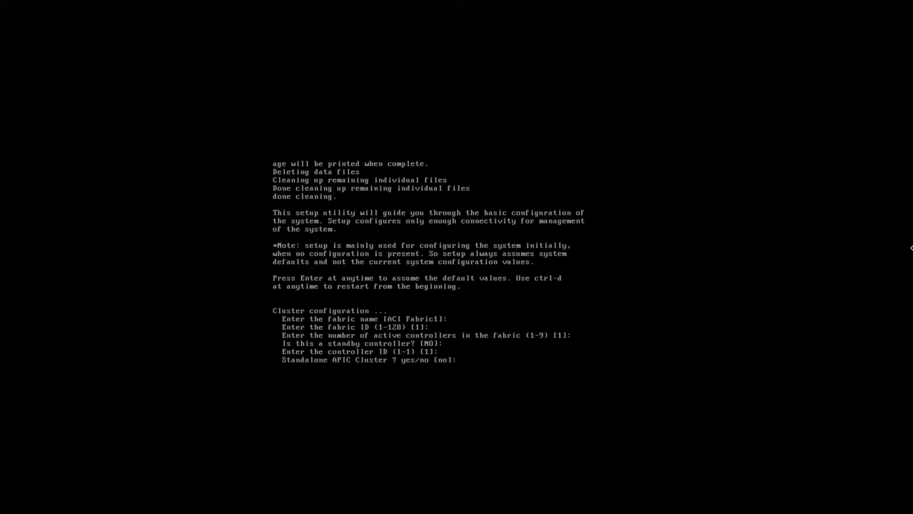
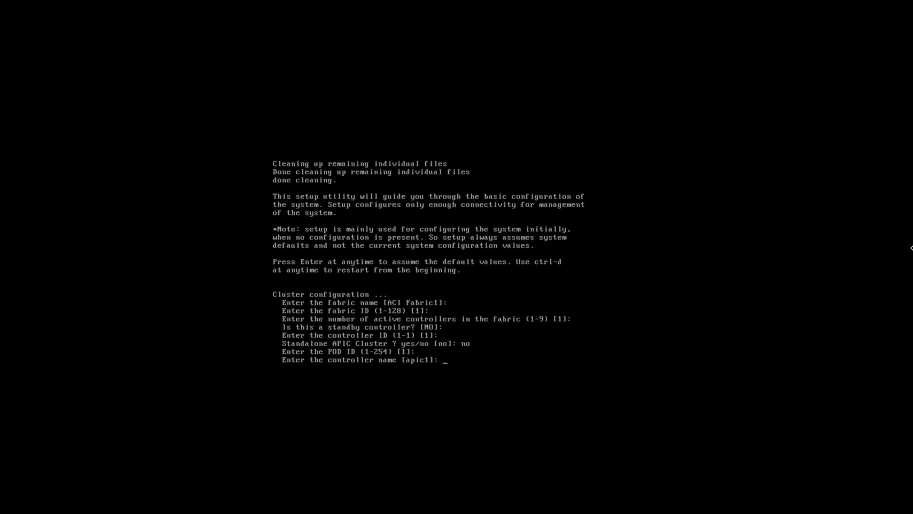
Accept the defaults for controller name apic1, TEP pool 10.0.0.0/16, infra VLAN 4, multicast pool 225.0.0.0/15 and disabled out-of-band IPv6.
key("Return")
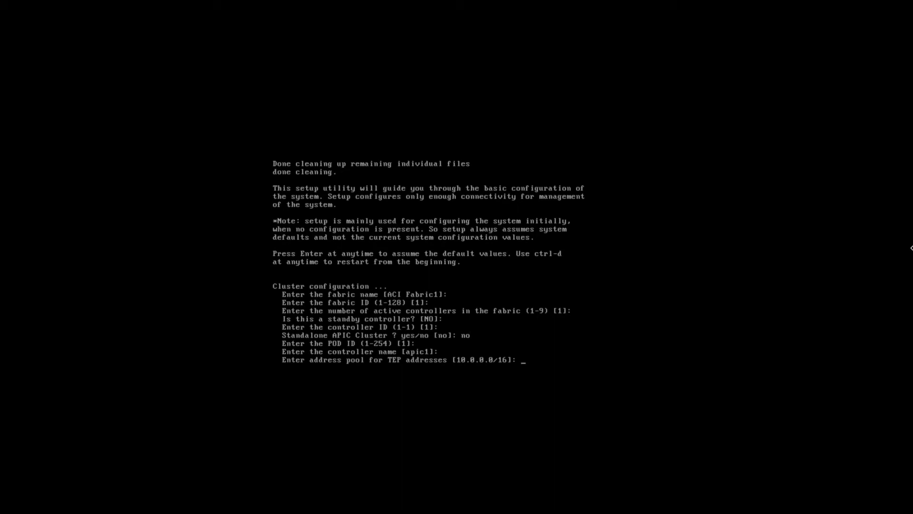
key("Return")
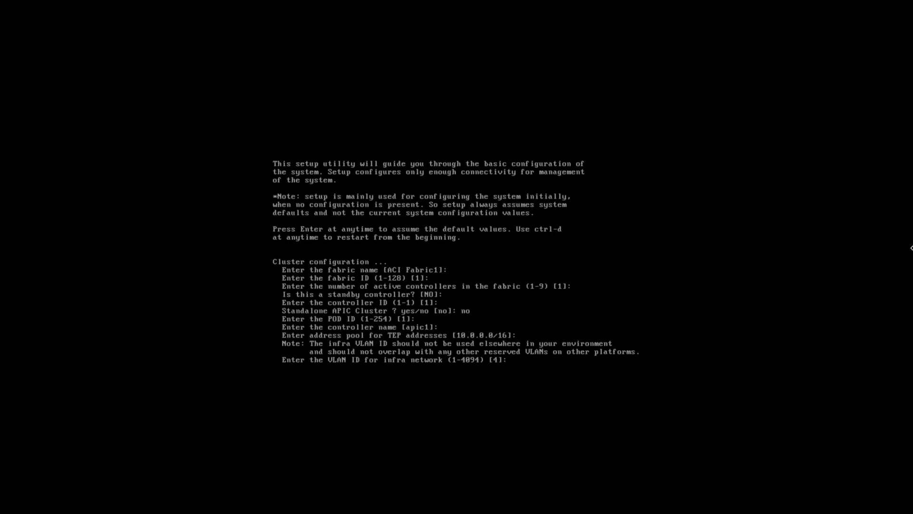
key("Return")
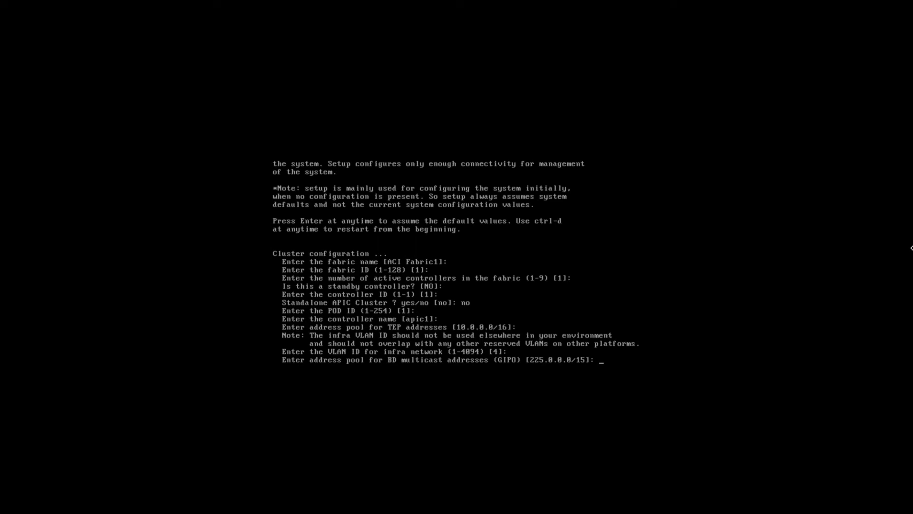
key("Return")
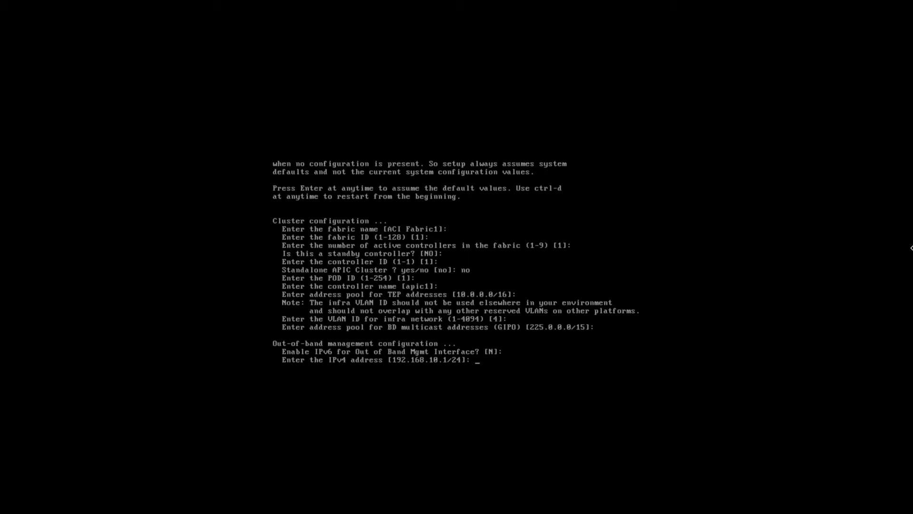
Set the out-of-band management address to 192.168.1.220/24 and the default gateway to 192.168.1.1, keeping the interface speed/duplex mode on auto.
type("192.168.1.220/24")
key("Return")
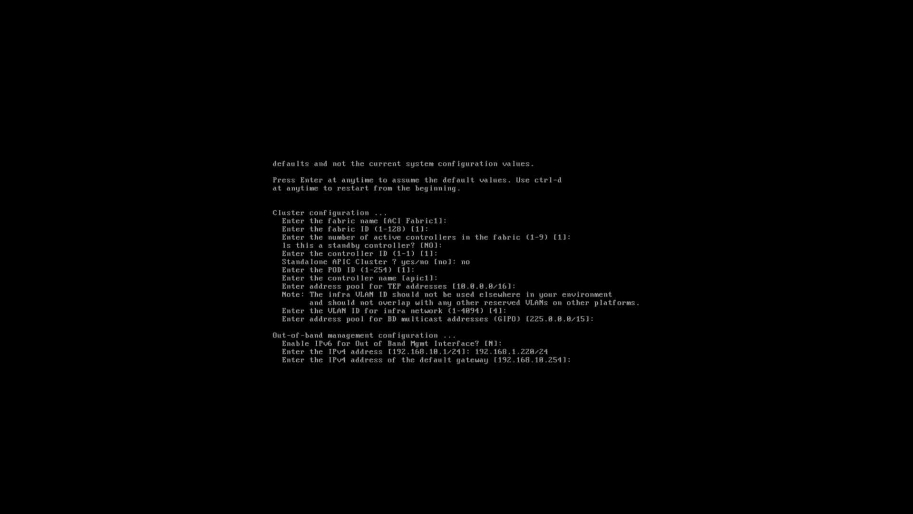
type("192.168.")
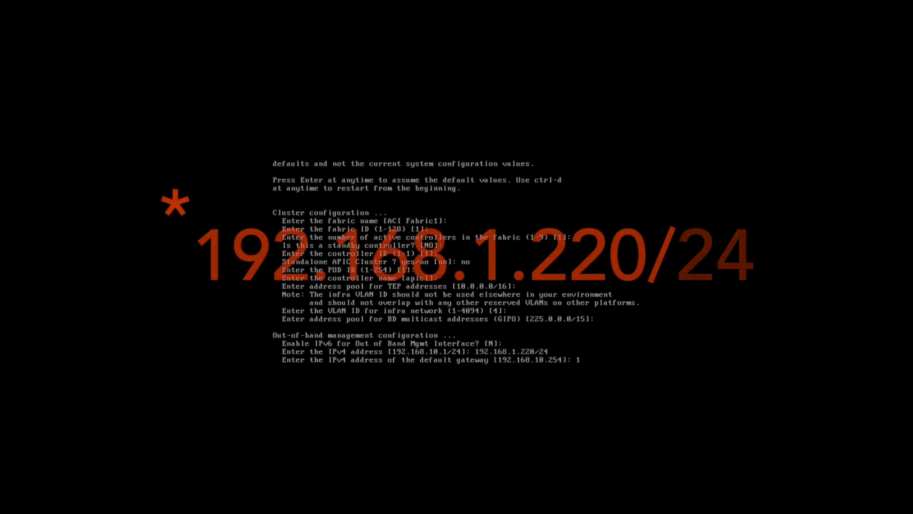
type("1.1")
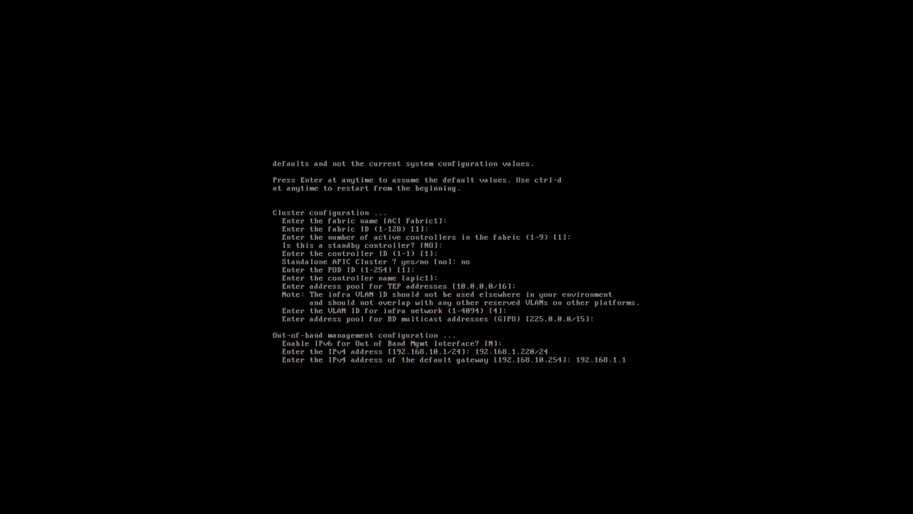
key("Return")
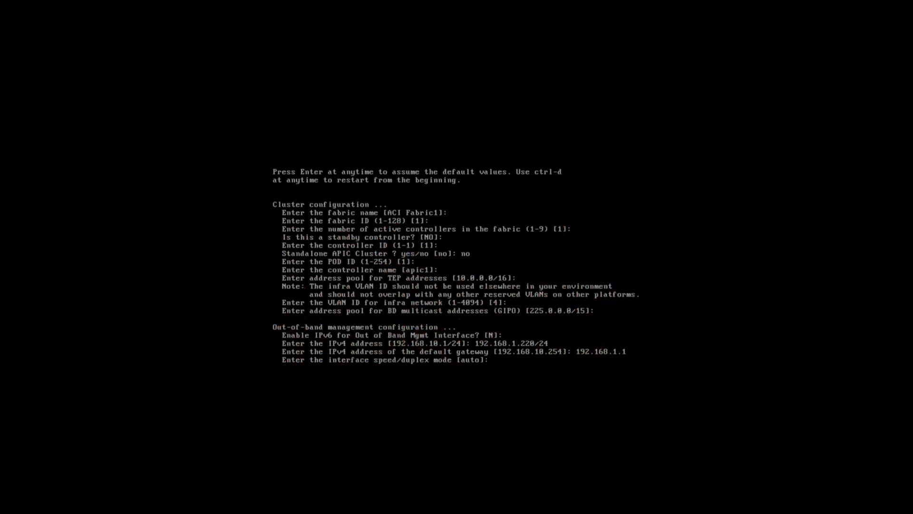
key("Return")
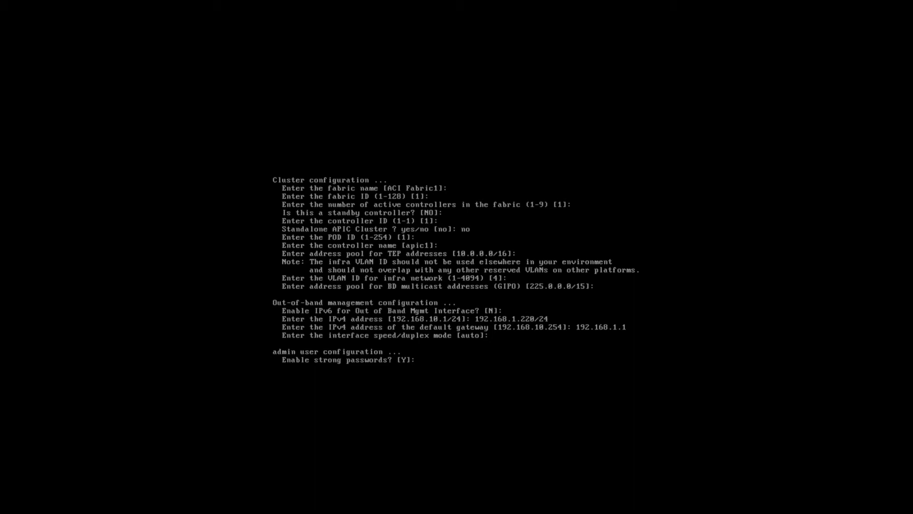
Disable strong passwords and enter and re-enter the admin account password.
type("N")
key("Return")
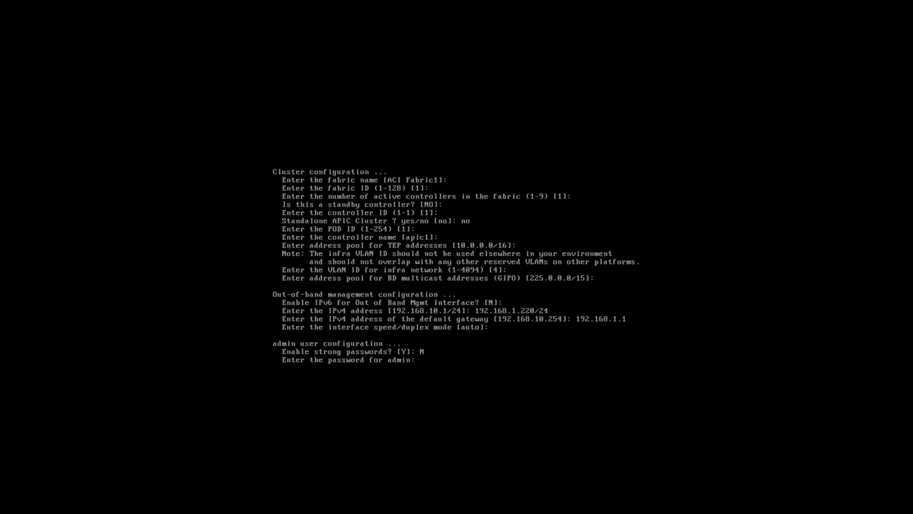
key("Return")
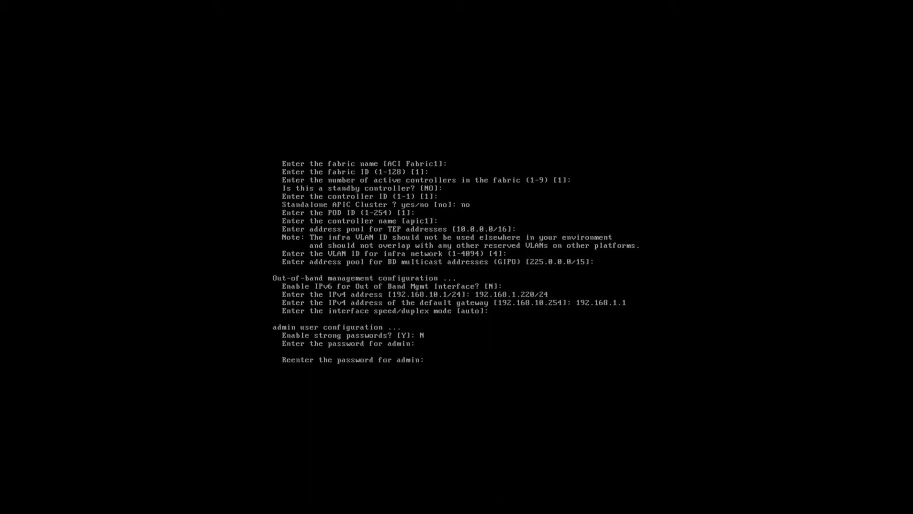
key("Return")
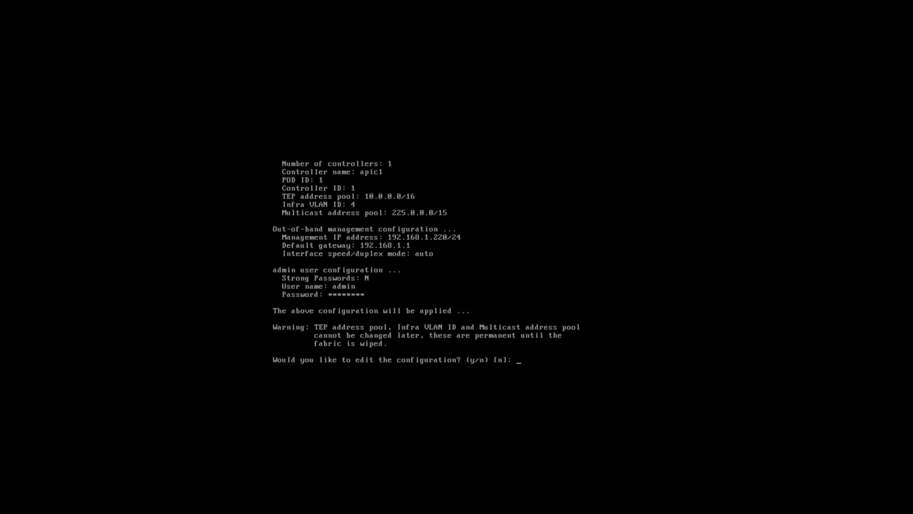
Decline editing the configuration so it is applied, and enter admin at the apic1 console login.
type("n")
key("Return")
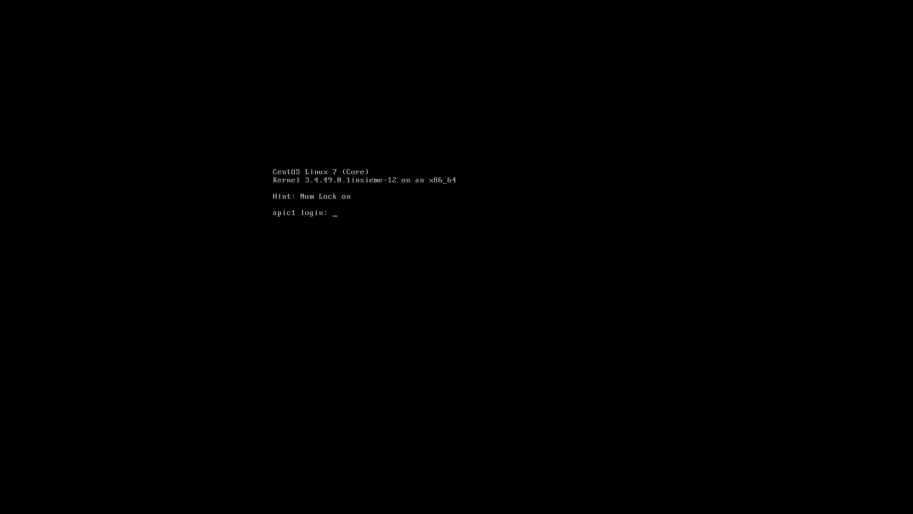
type("admin")
key("Return")
key("Return")
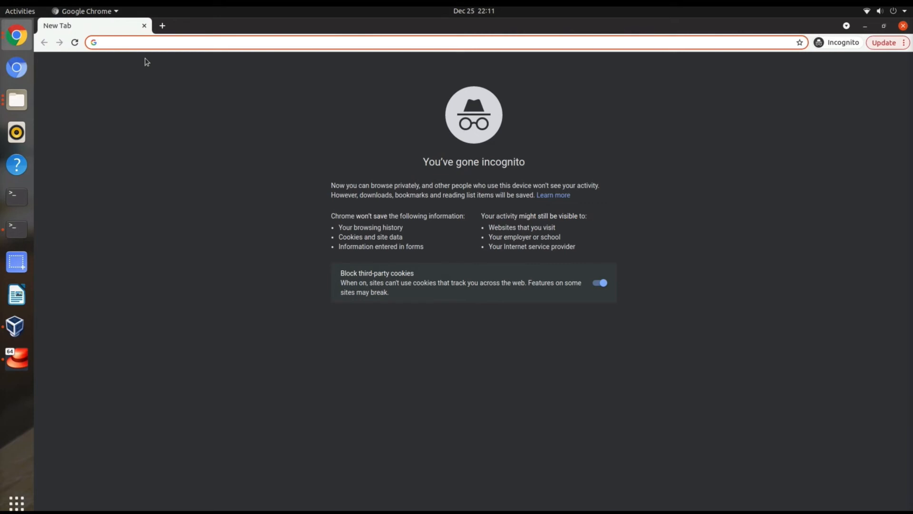
Switch to Chrome, open 192.168.1.220 and proceed past the certificate warning to the APIC site.
type("192.168.1.220")
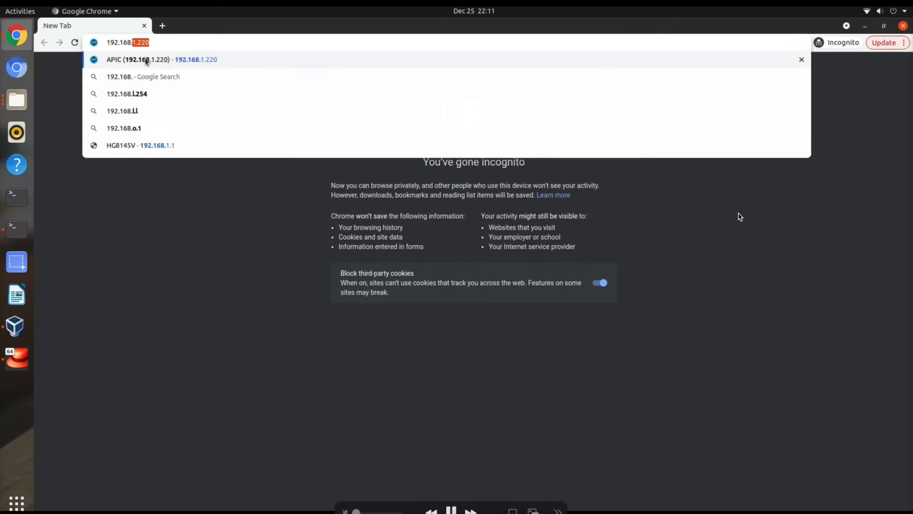
left_click(146, 61)
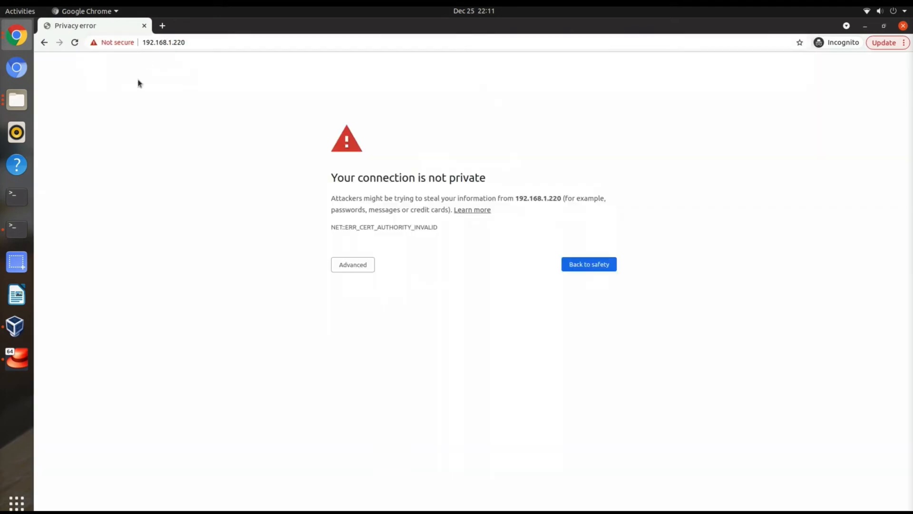
left_click(361, 262)
left_click(358, 336)
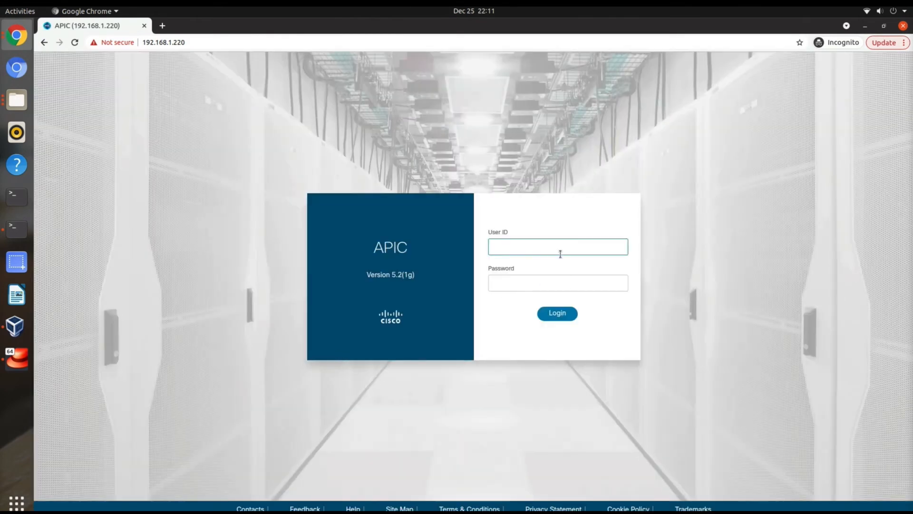
Log in to the APIC web interface as admin with the account password.
left_click(560, 249)
left_click(524, 263)
left_click(521, 279)
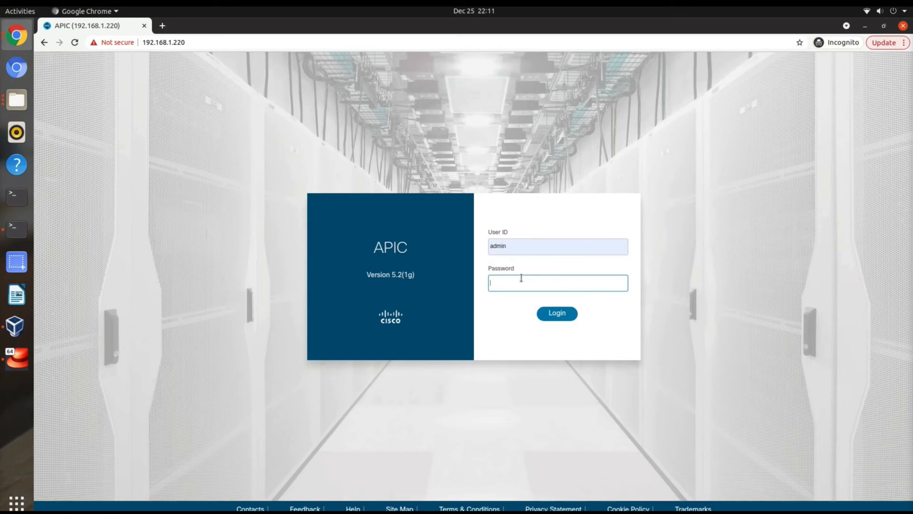
type("*")
key("Return")
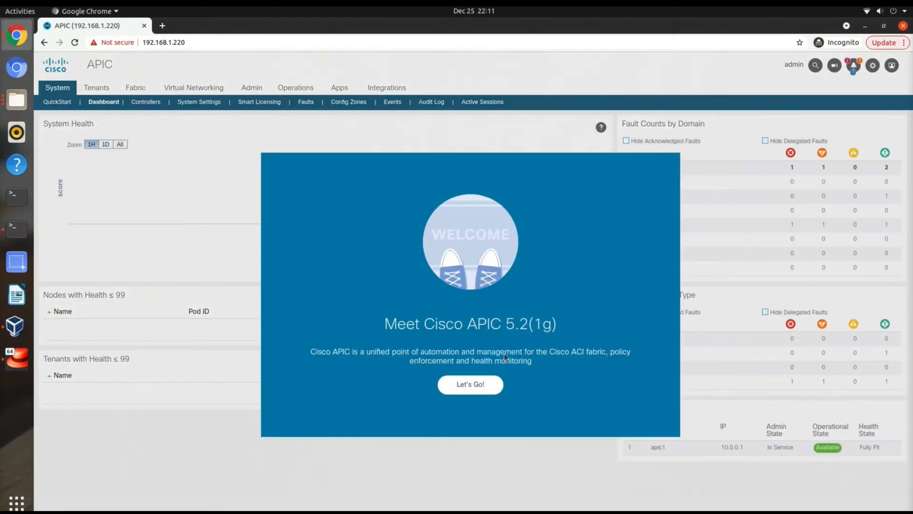
Go through the welcome screens to start the first-time setup and begin the Fabric Membership configuration.
left_click(473, 391)
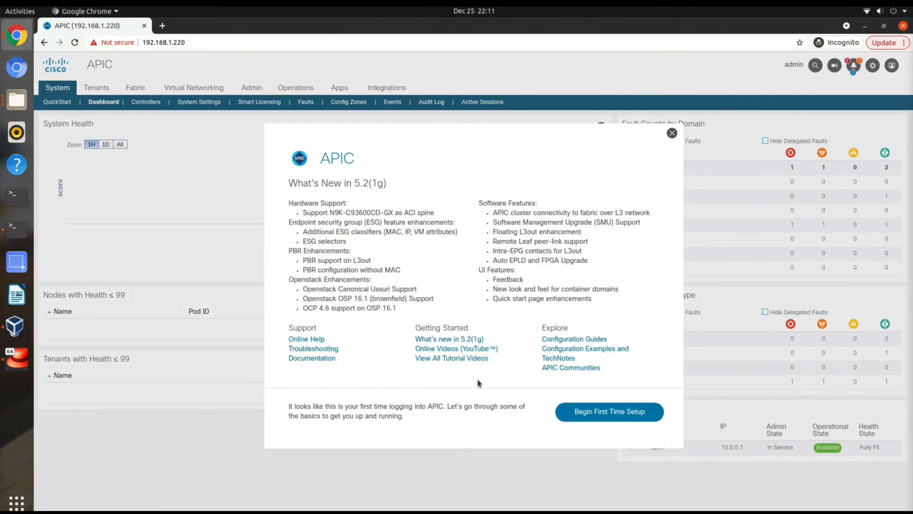
left_click(615, 414)
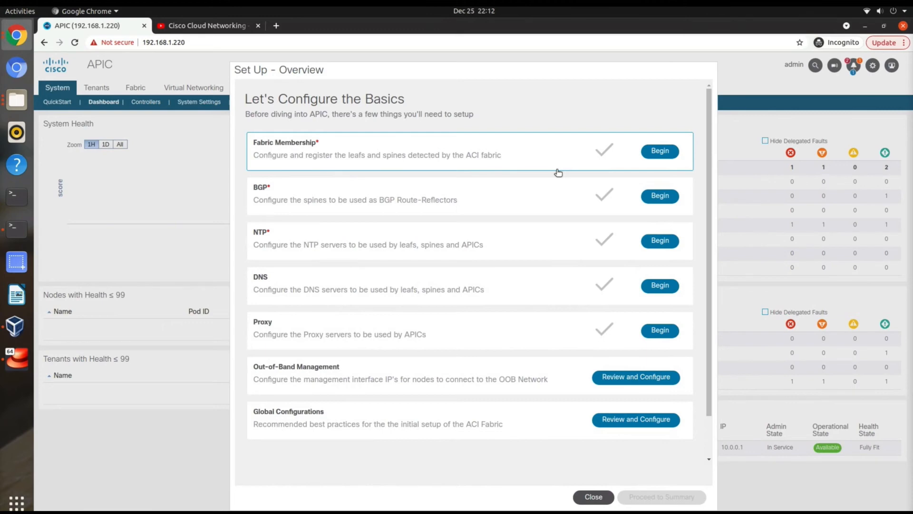
left_click(659, 151)
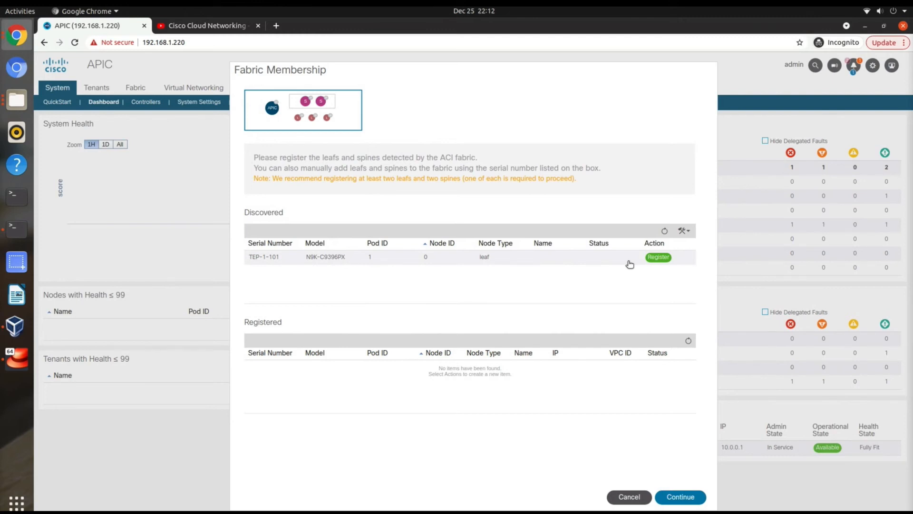
Register the discovered switch TEP-1-101 with node ID 101, switch name leaf1 and node type leaf.
left_click(655, 259)
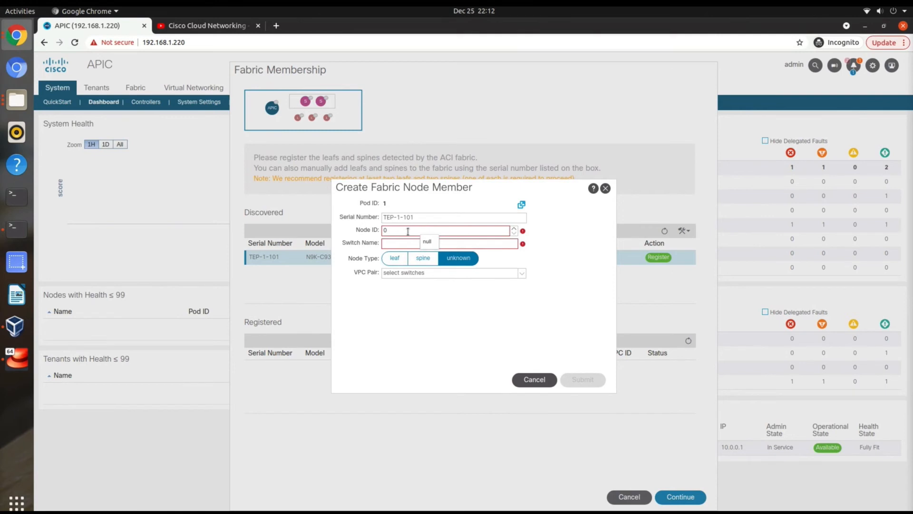
left_click_drag(407, 232, 377, 238)
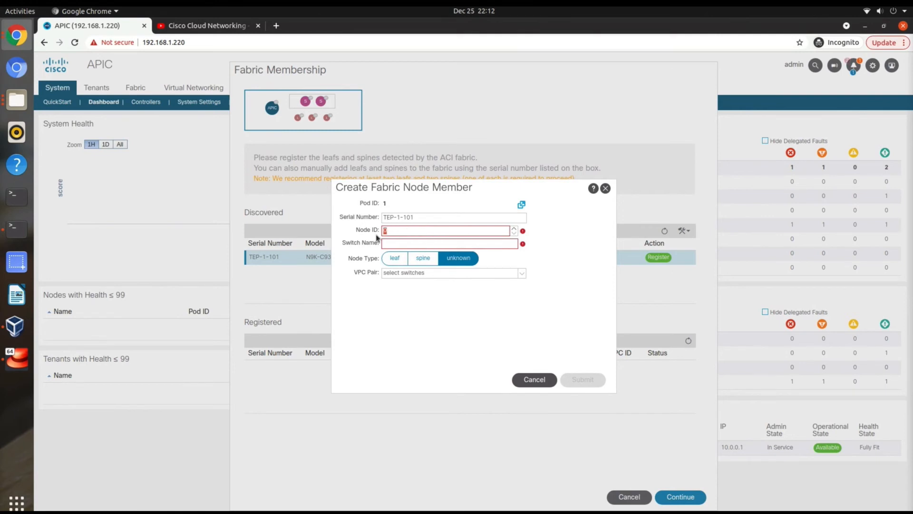
left_click(408, 230)
key("BackSpace")
type("1001")
key("BackSpace")
type("1")
left_click(412, 242)
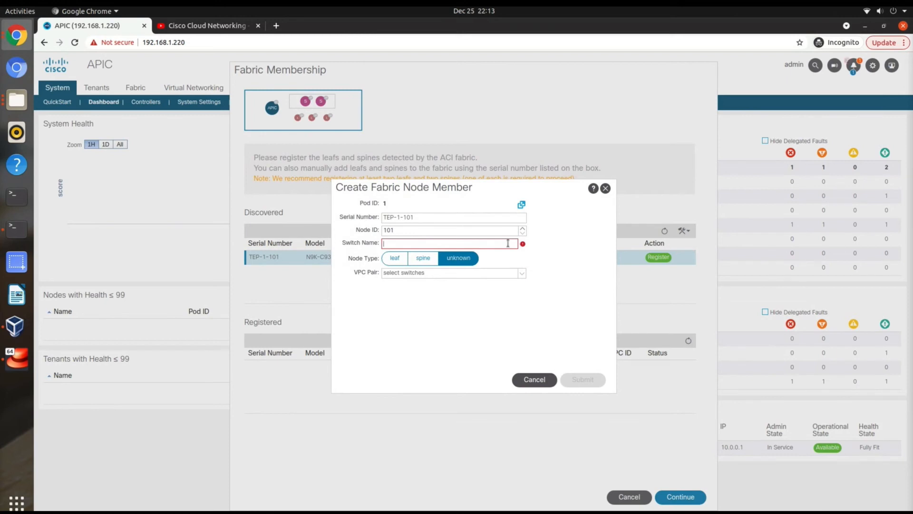
type("leaf1")
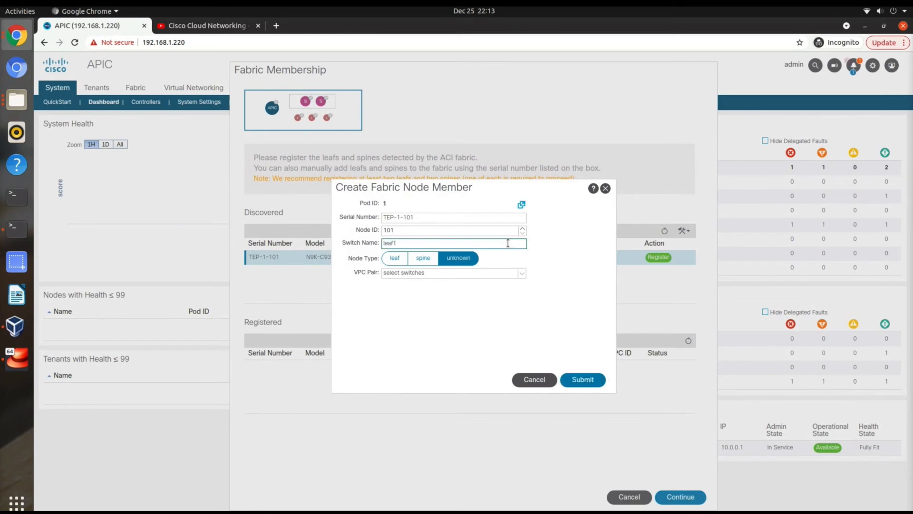
left_click(396, 259)
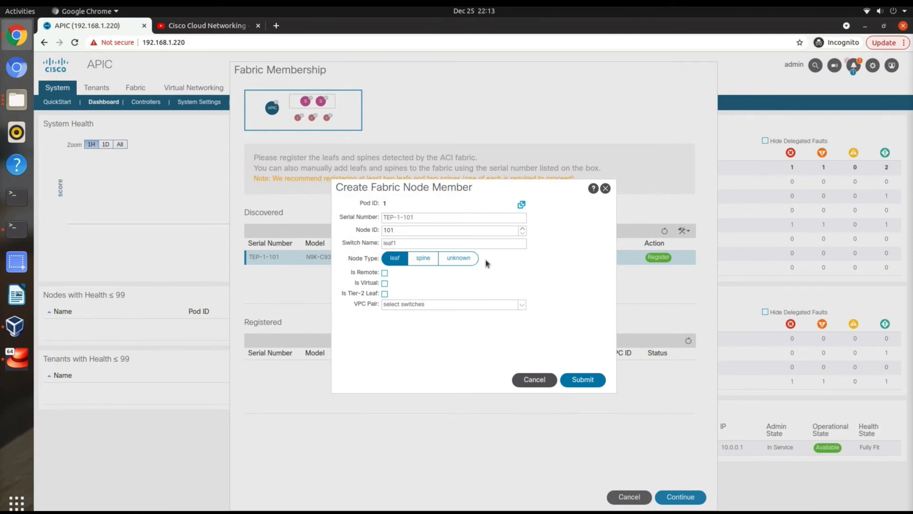
left_click(578, 379)
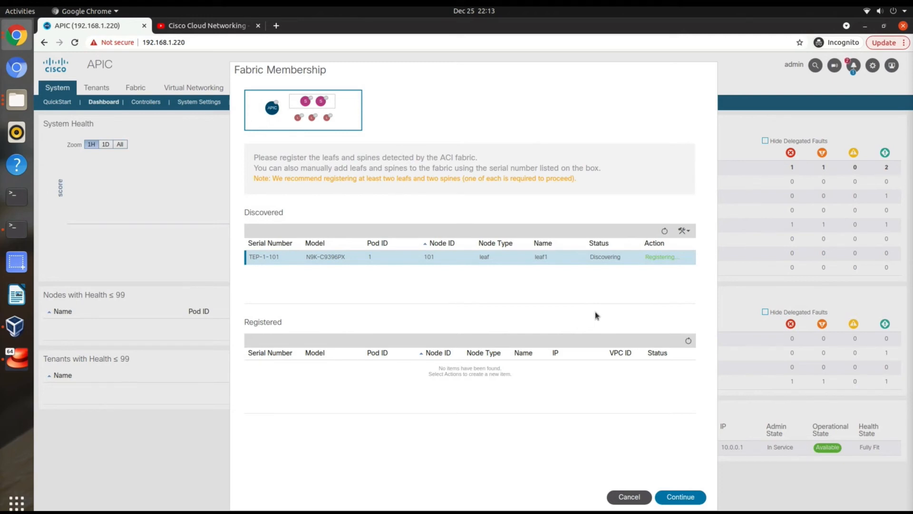
Register the discovered switch TEP-1-103 with node ID 201, switch name spine1 and node type spine.
left_click(657, 257)
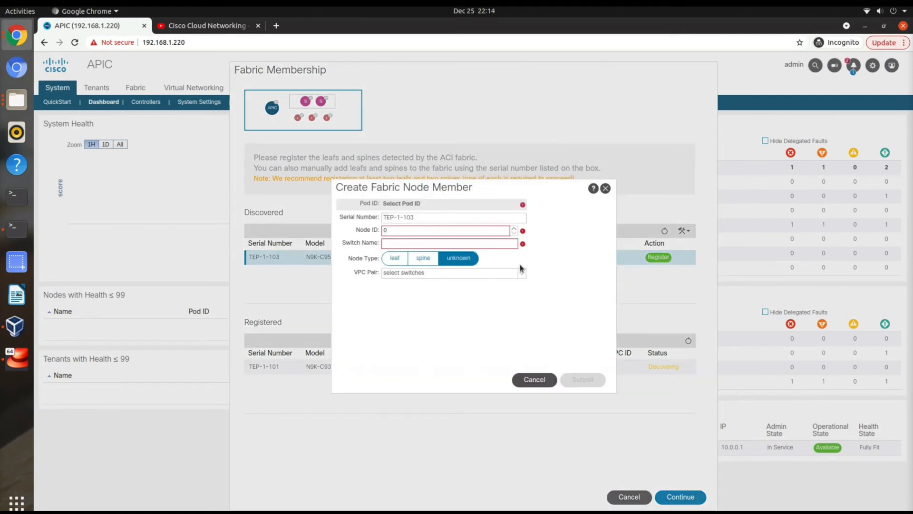
left_click(438, 230)
key("BackSpace")
type("201")
left_click(447, 243)
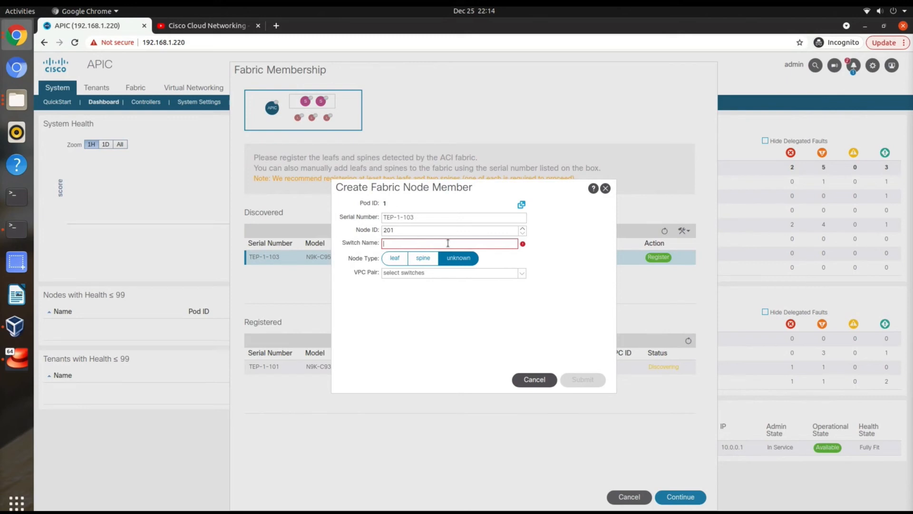
type("spine1")
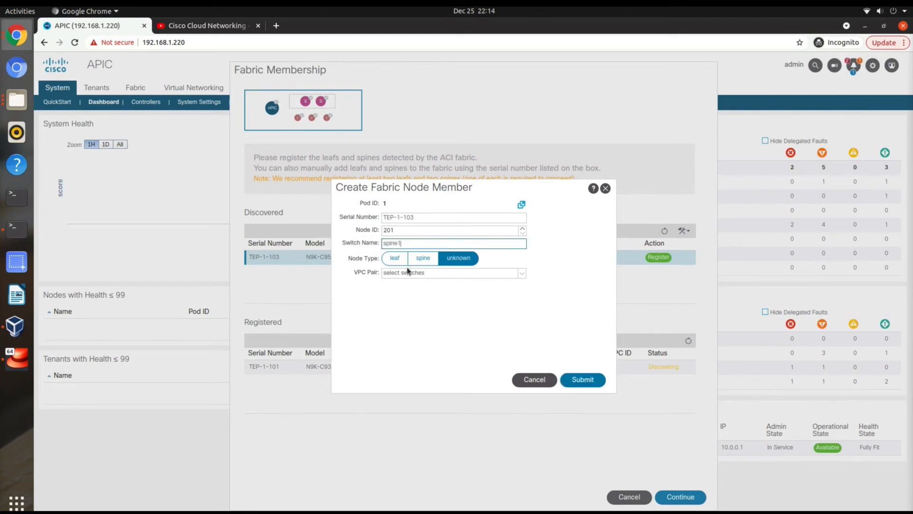
left_click(420, 259)
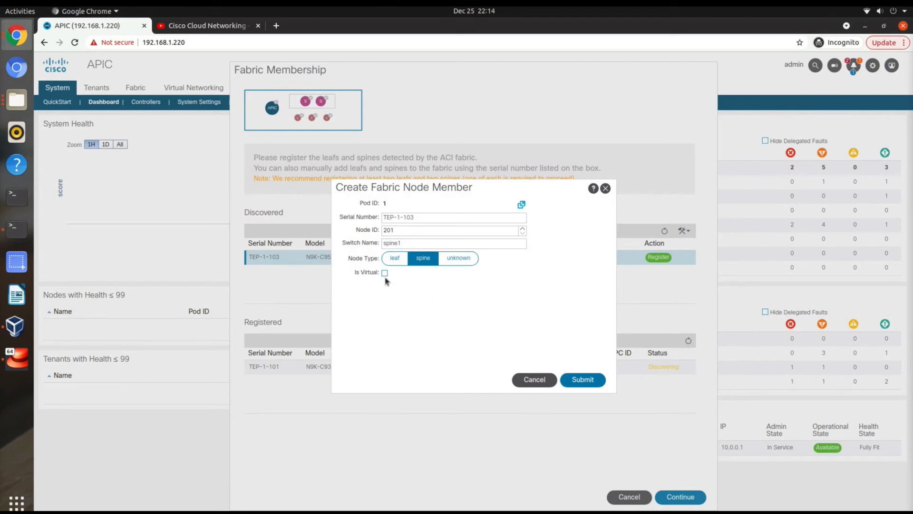
left_click(583, 379)
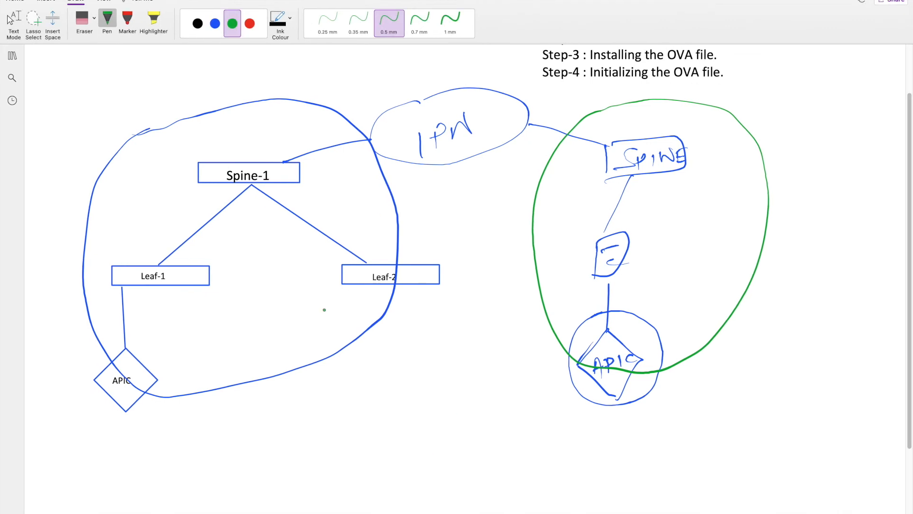
Switch to the OneNote page and draw green check marks by the APIC diamond plus strokes tracing discovery from APIC through Leaf-1 toward Spine-1 and Leaf-2.
left_click_drag(144, 402, 183, 381)
left_click_drag(145, 431, 189, 390)
mouse_move(148, 348)
left_mouse_down()
mouse_move(152, 298)
mouse_move(155, 318)
left_mouse_up()
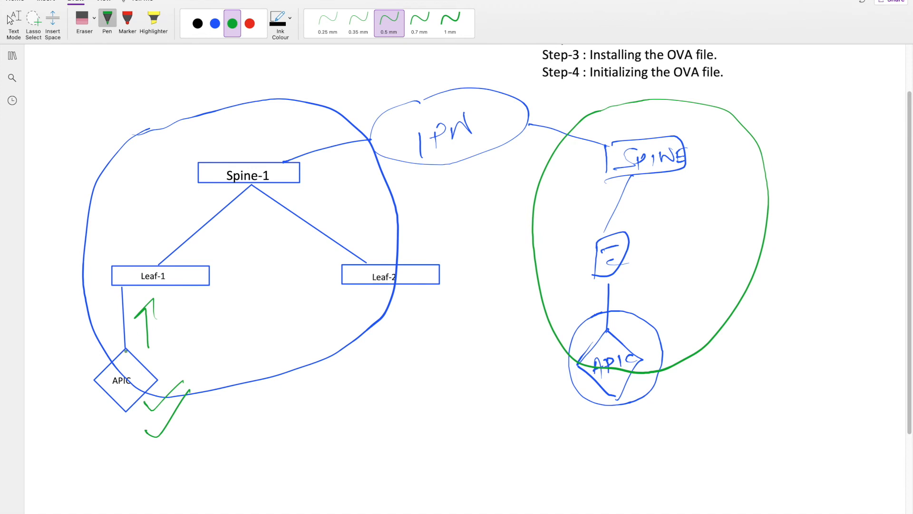
mouse_move(131, 351)
left_mouse_down()
mouse_move(187, 339)
mouse_move(201, 252)
mouse_move(248, 216)
mouse_move(250, 234)
left_mouse_up()
mouse_move(211, 267)
left_mouse_down()
mouse_move(299, 253)
mouse_move(306, 275)
left_mouse_up()
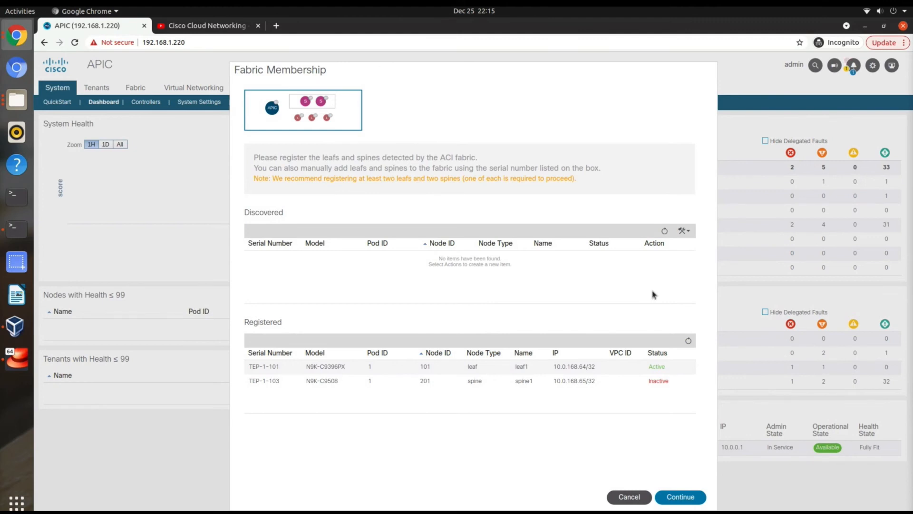
Refresh the lists of registered and discovered switches in Fabric Membership.
left_click(688, 341)
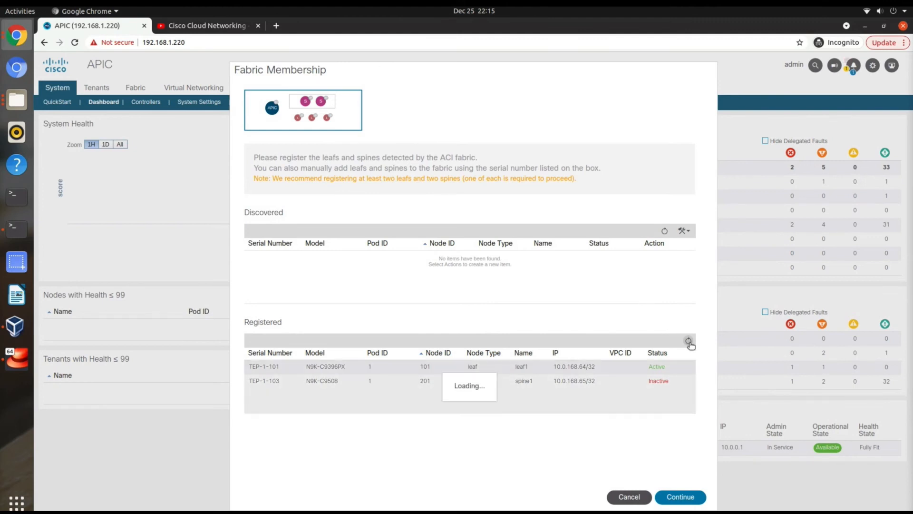
left_click(688, 341)
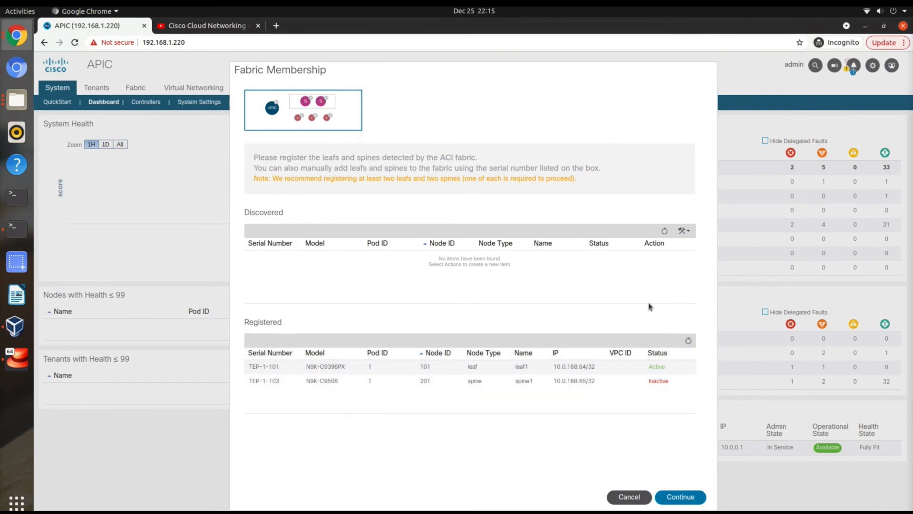
left_click(664, 233)
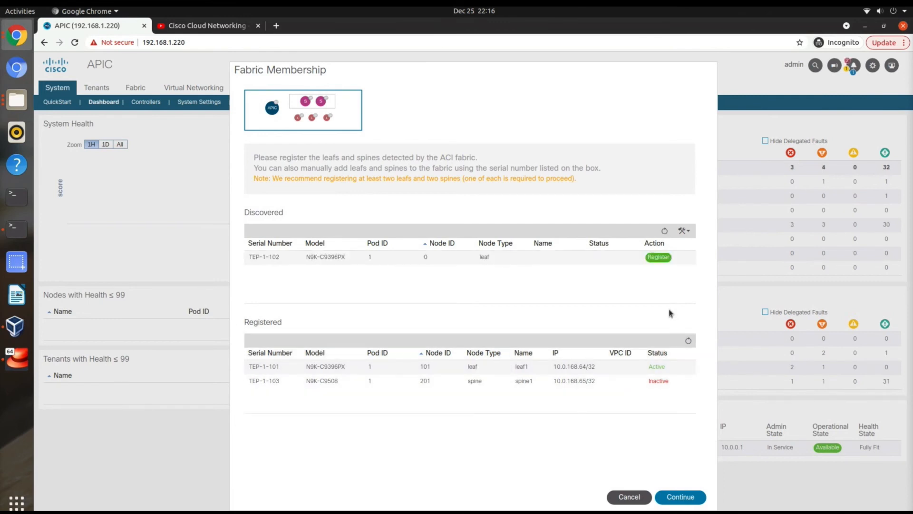
Register the discovered switch TEP-1-102 with node ID 102, switch name leaf2 and node type leaf.
left_click(659, 261)
left_click(413, 230)
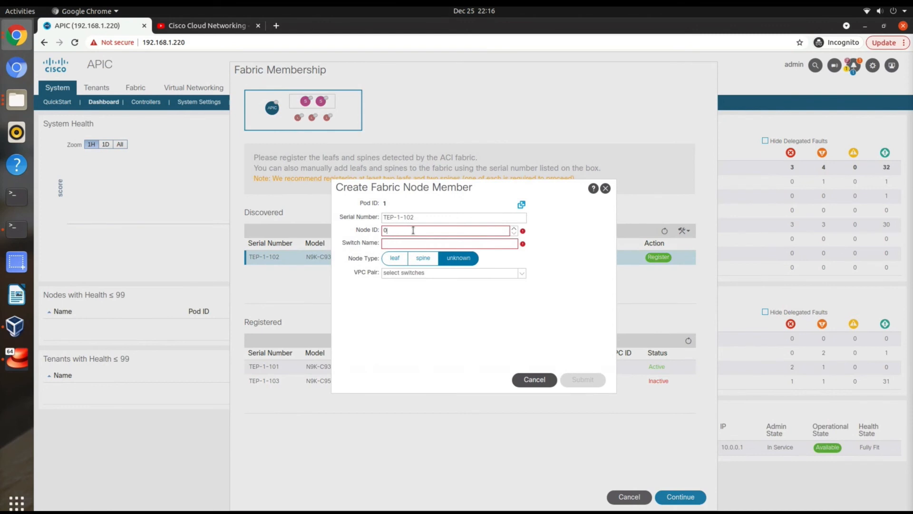
type("102")
left_click(429, 243)
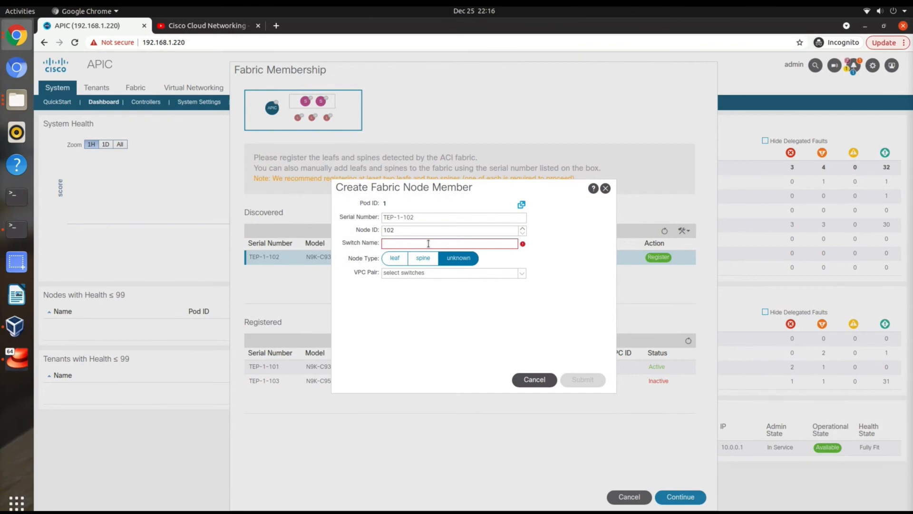
type("leaf2")
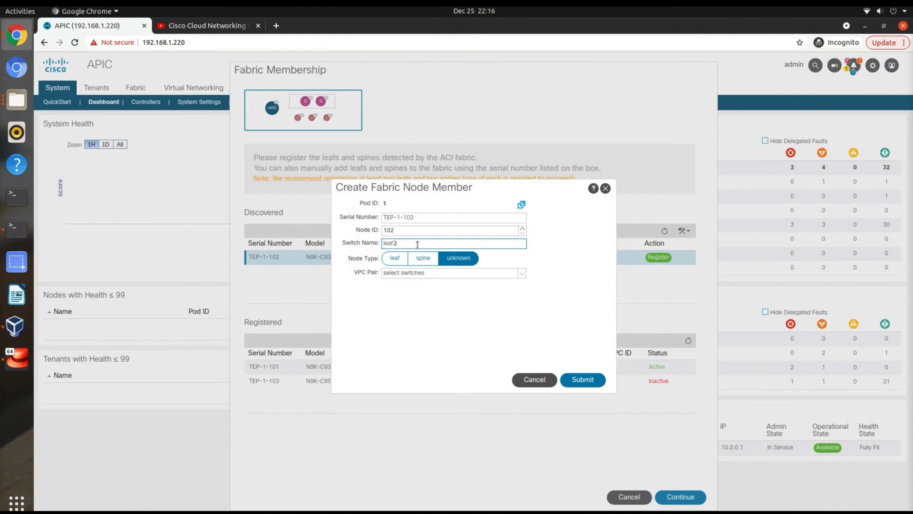
left_click(394, 258)
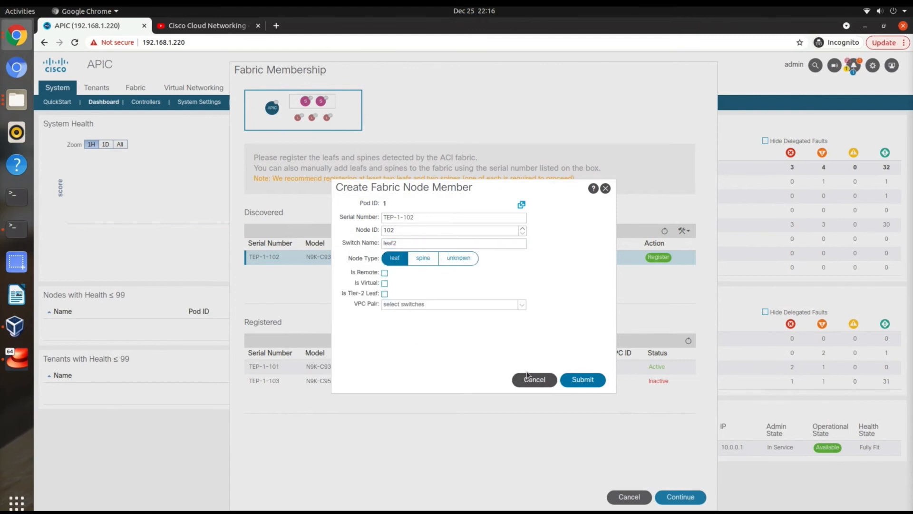
left_click(580, 378)
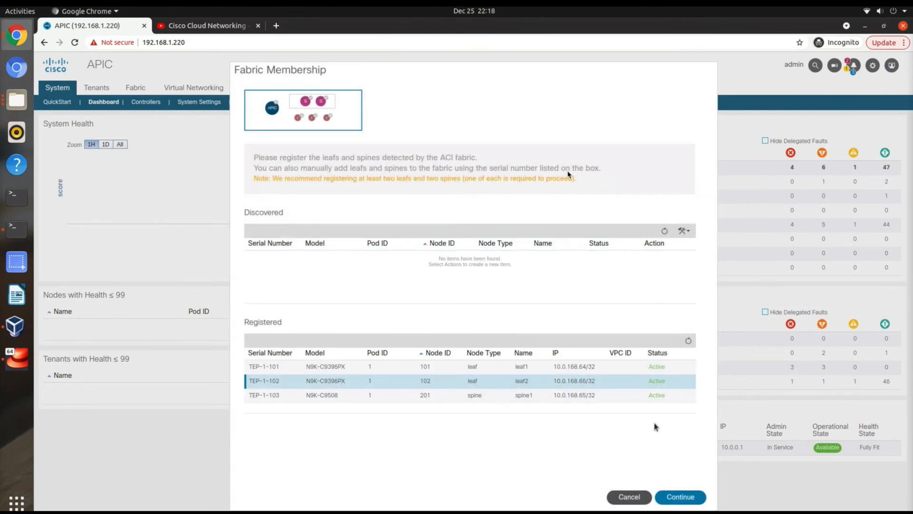
Finish the Fabric Membership configuration and begin the BGP route-reflector setup.
left_click(695, 496)
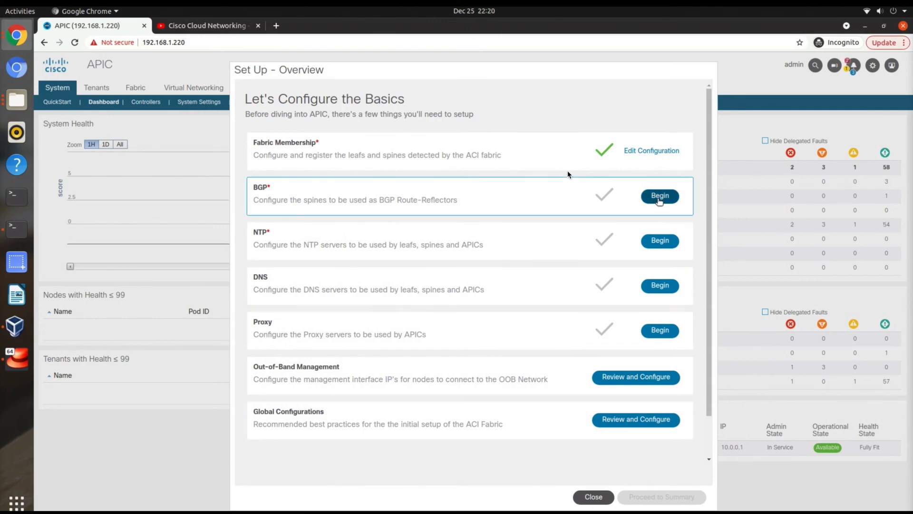
left_click(659, 196)
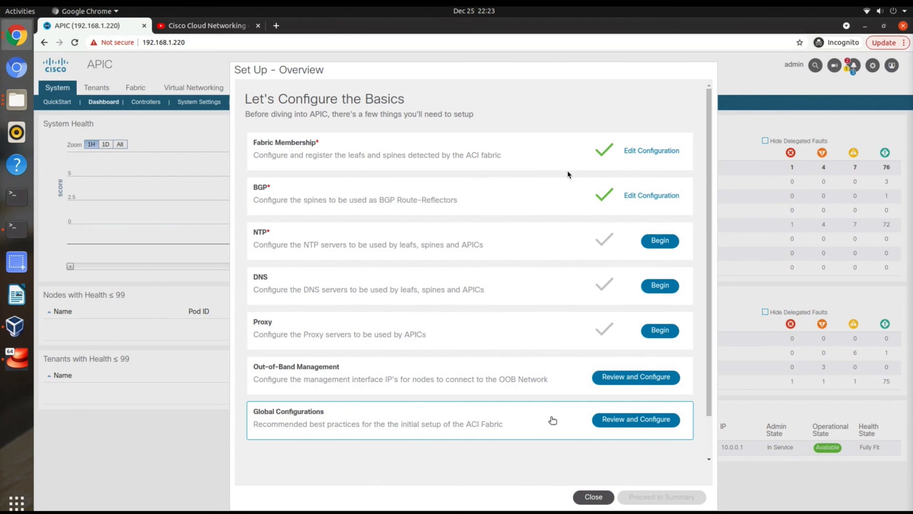
Show the topology diagram of the fabric inventory to examine how the APIC, leaf and spine switches are connected.
left_click(552, 420)
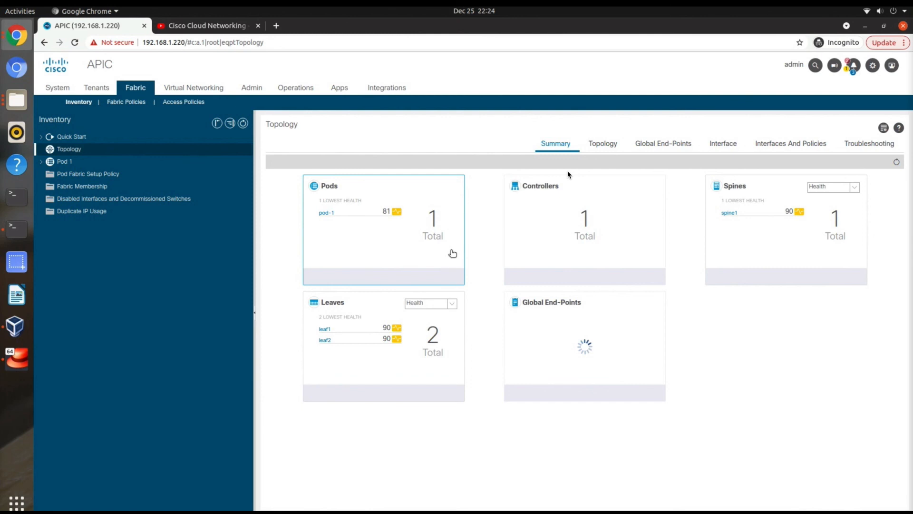
left_click(603, 143)
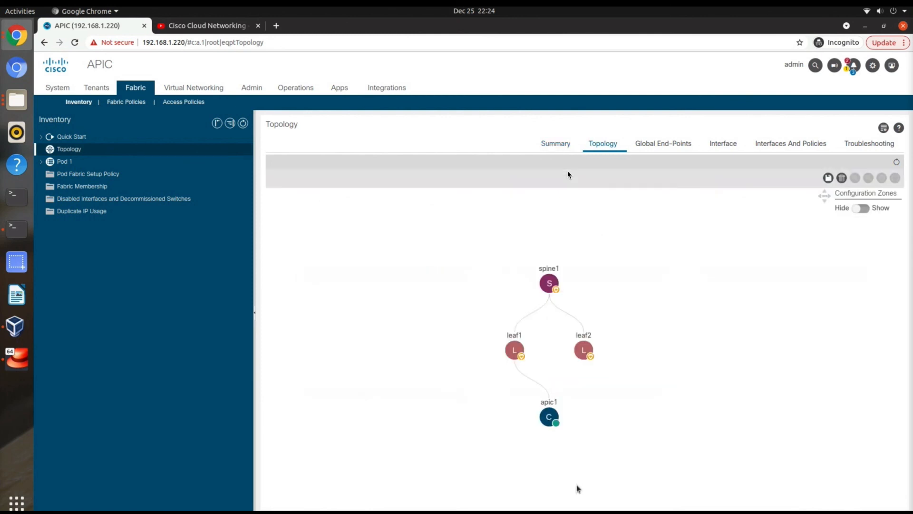